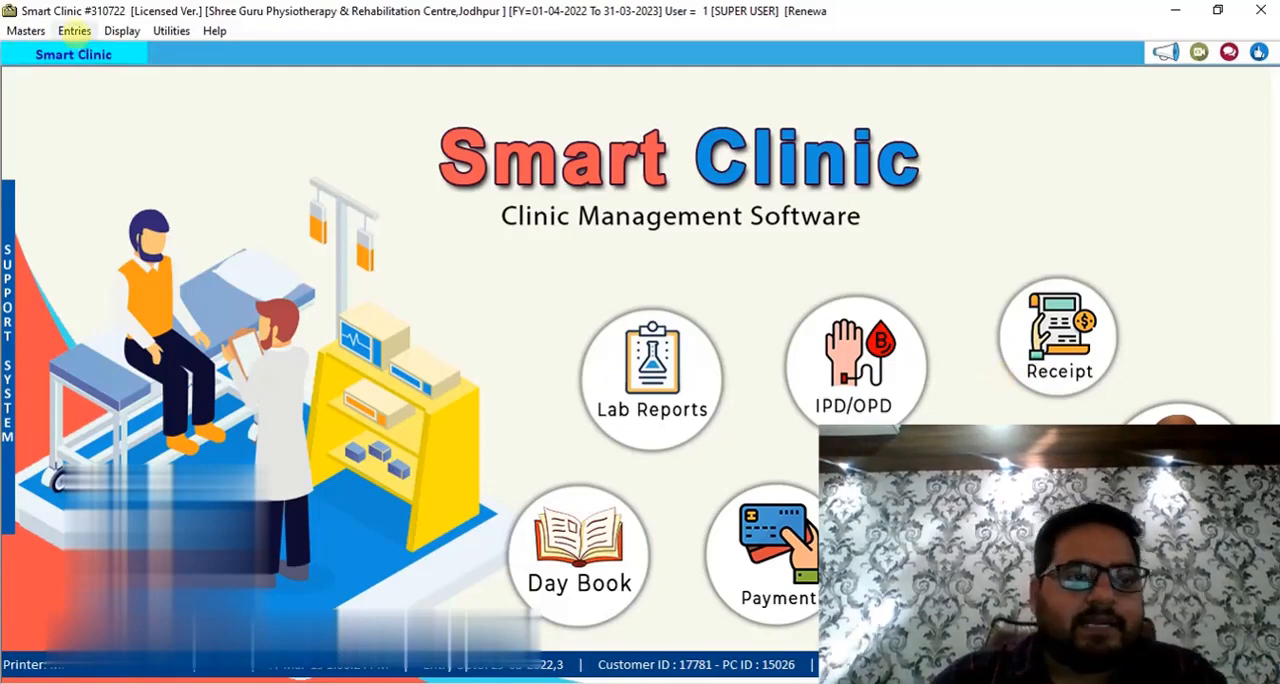
# Open the O.P.D entry form and start a new entry dated 29-08-2022 in the OPD SERIES.
pyautogui.click(76, 34)
pyautogui.click(100, 70)
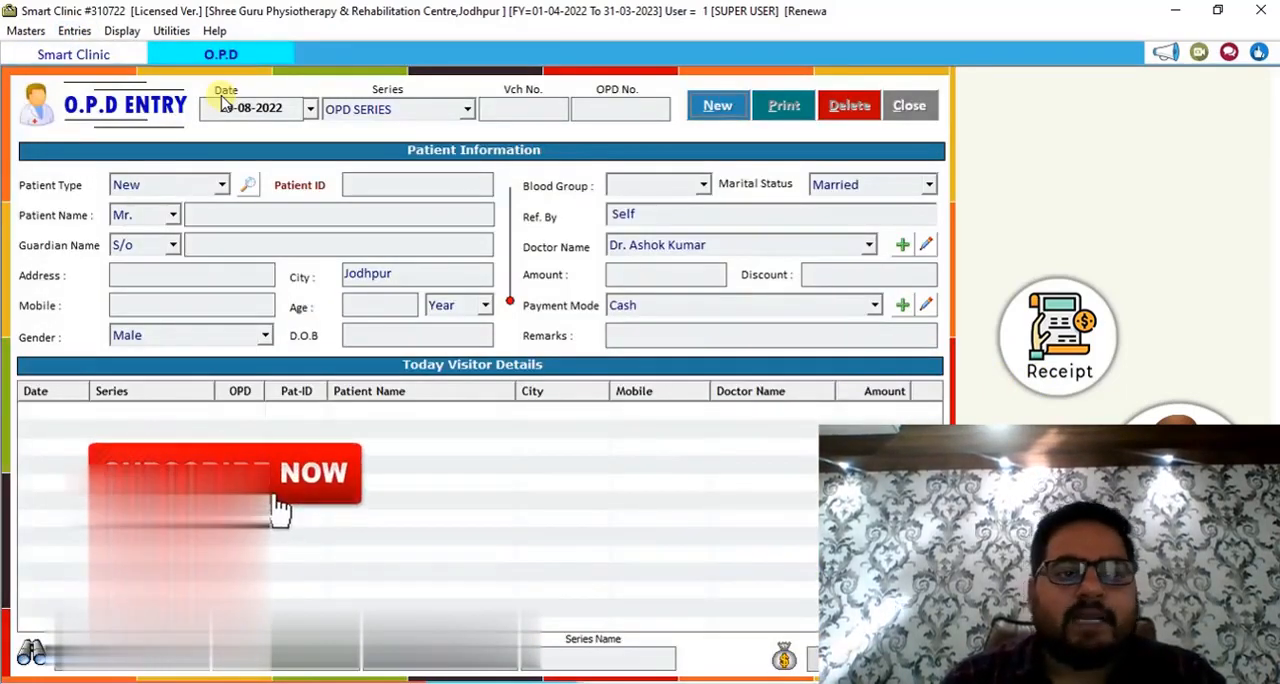
pyautogui.press('Return')
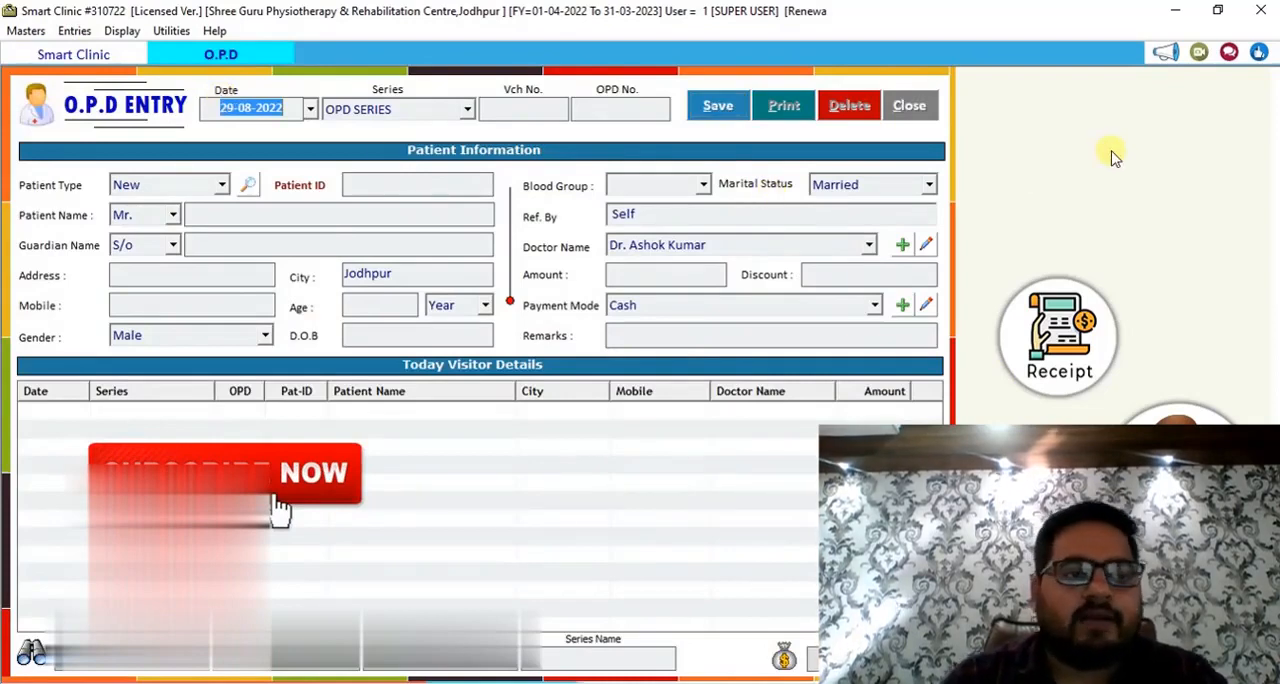
pyautogui.press('Return')
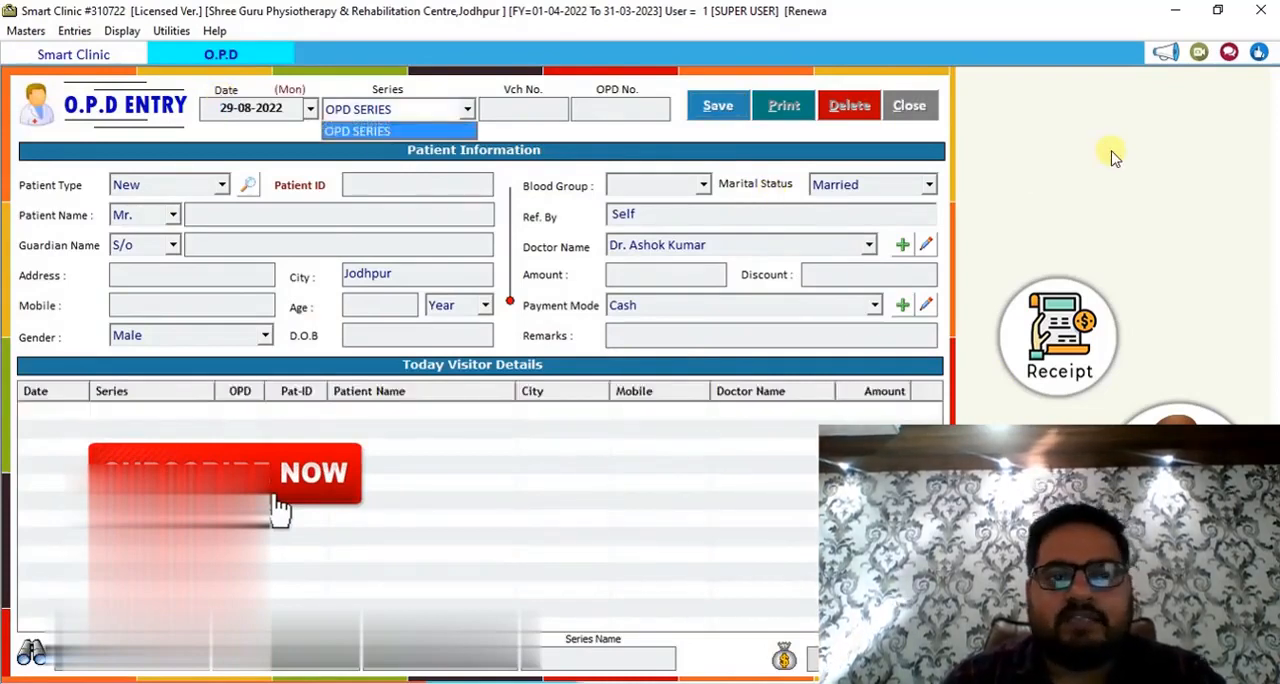
pyautogui.press('Return')
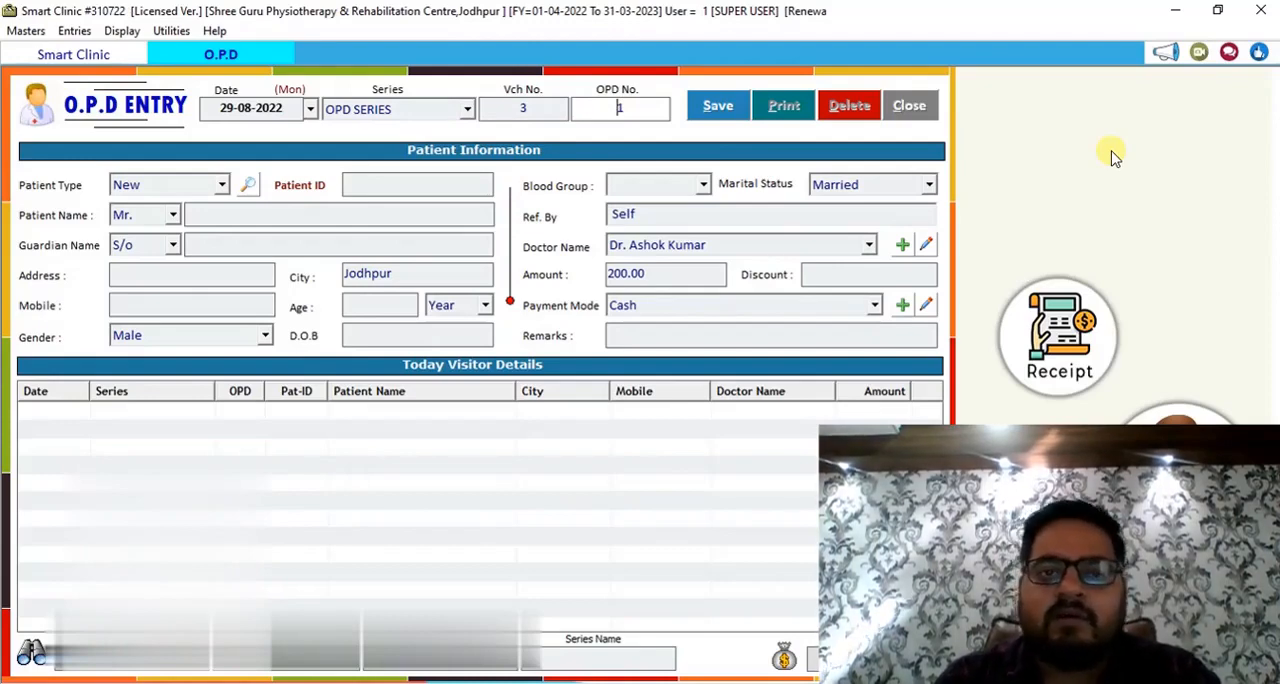
pyautogui.press('Return')
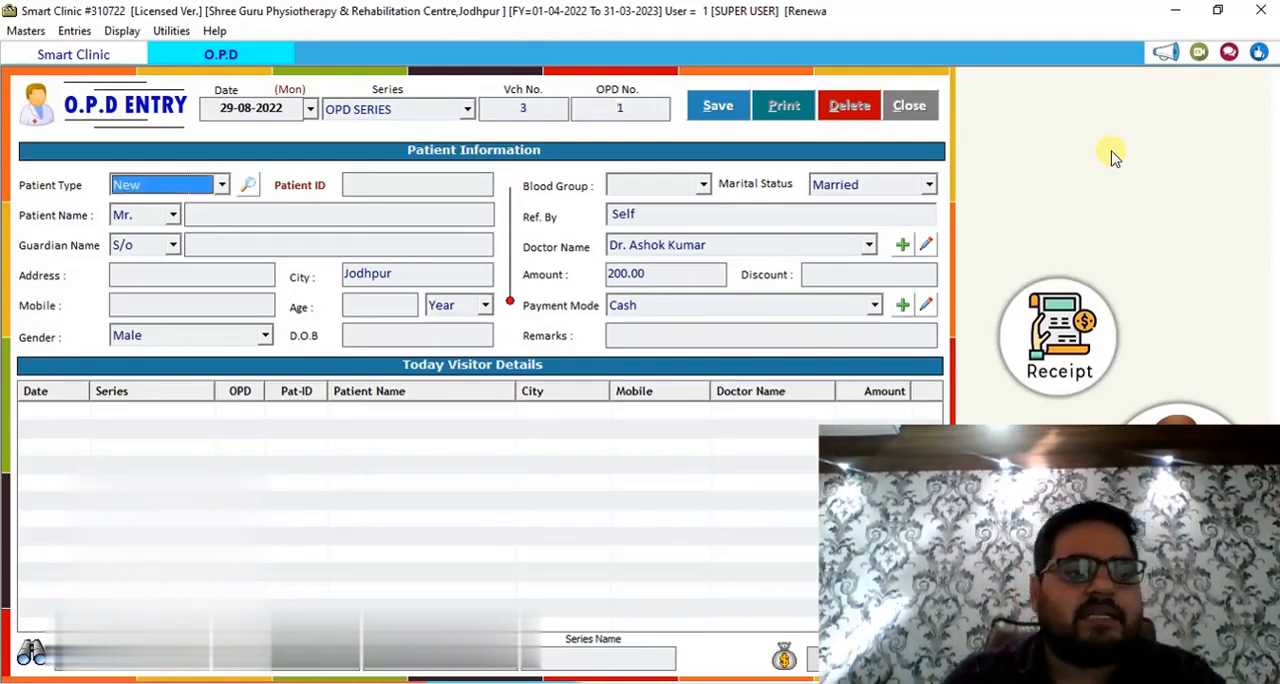
# Set the patient type to New, accept the assigned patient ID and enter the patient's full name with the title Mr.
pyautogui.press('space')
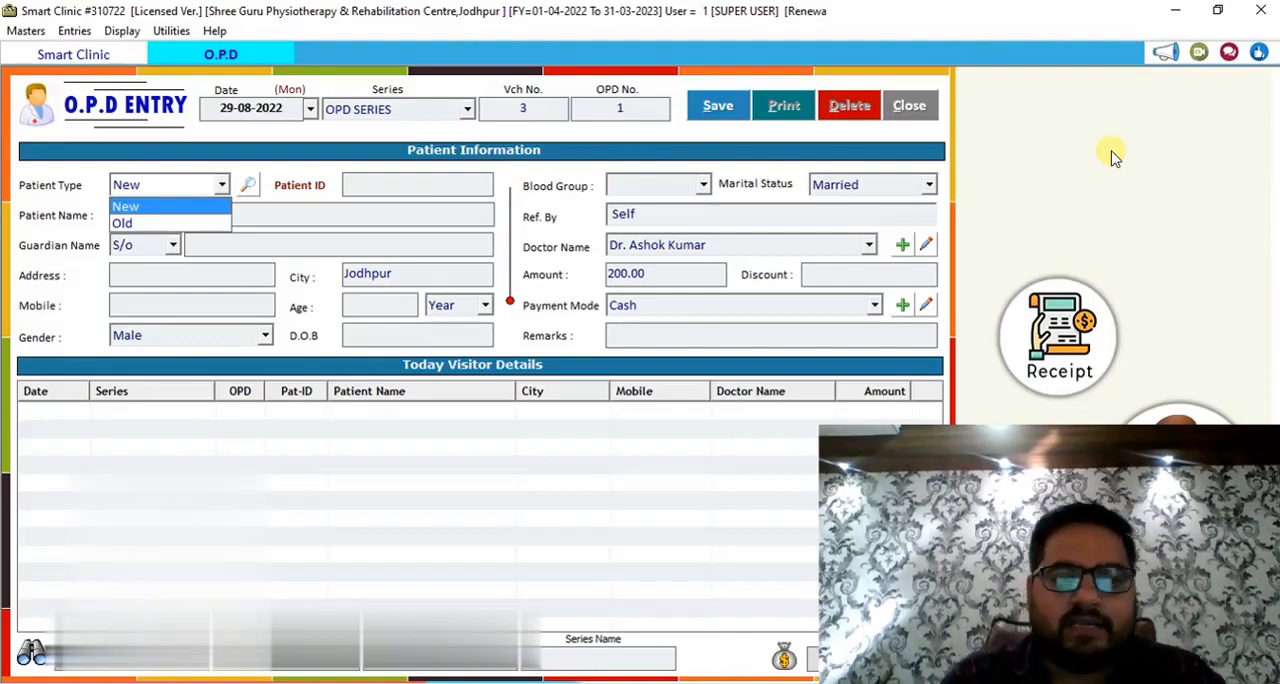
pyautogui.press('Down')
pyautogui.press('Up')
pyautogui.press('Return')
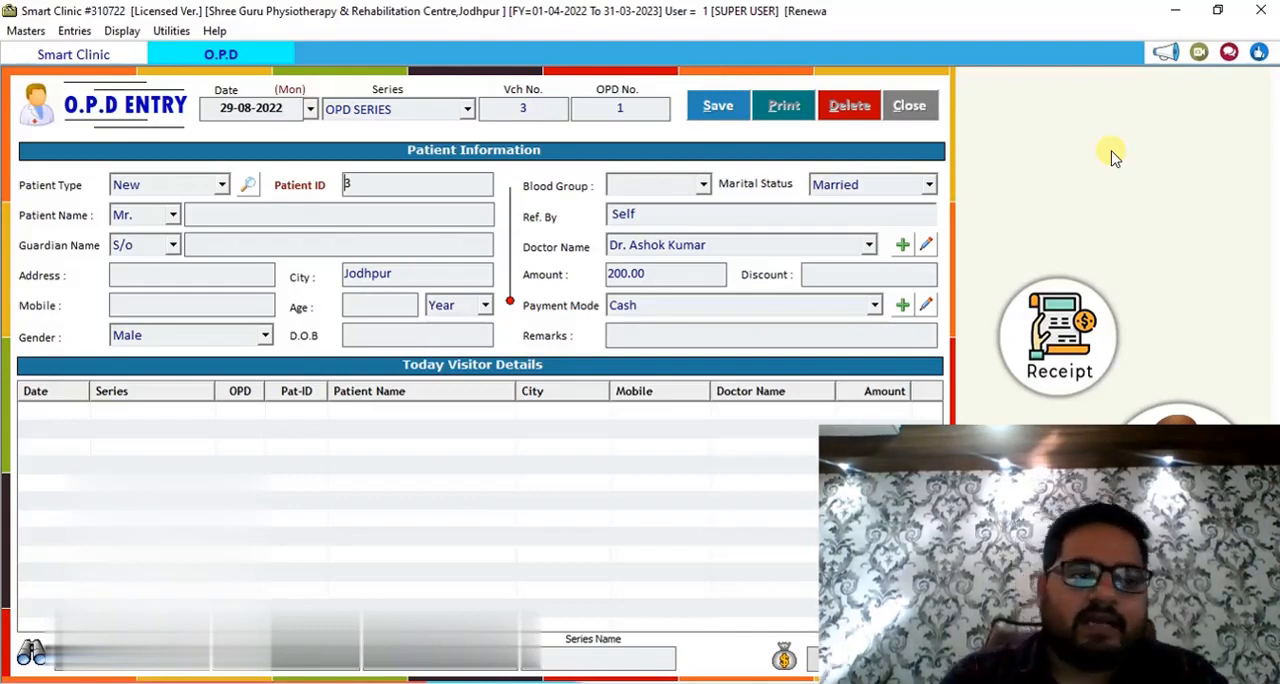
pyautogui.press('Return')
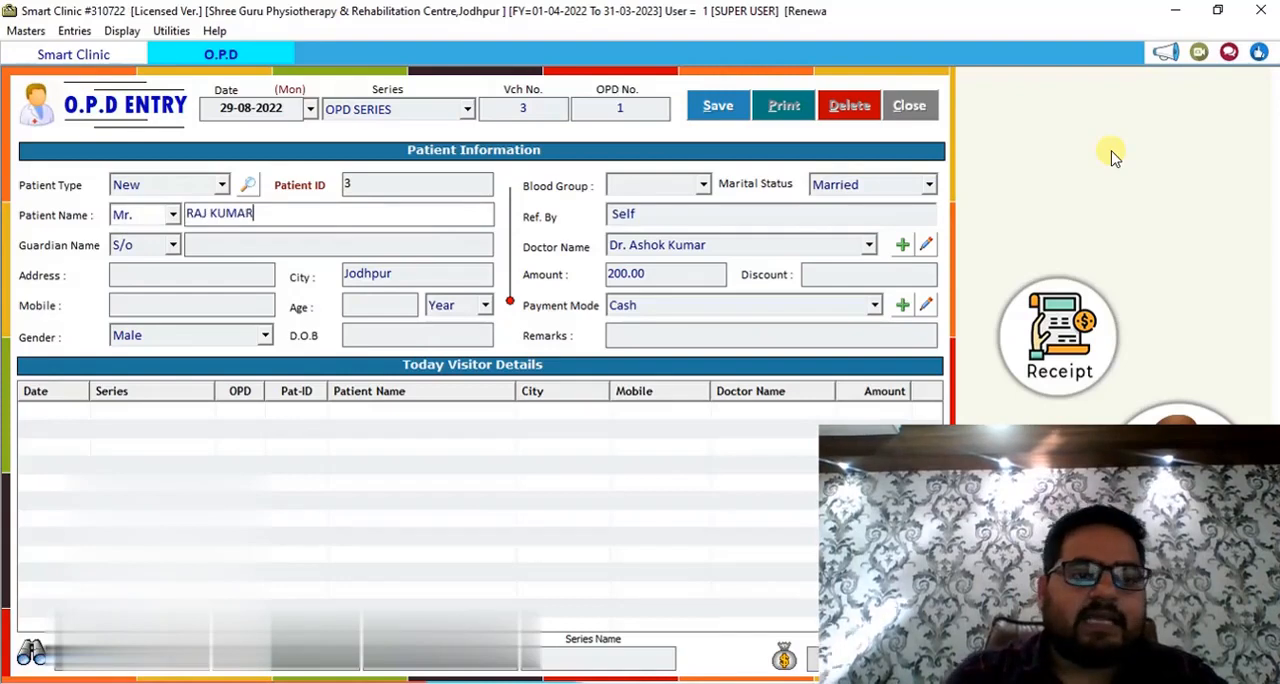
pyautogui.press('Return')
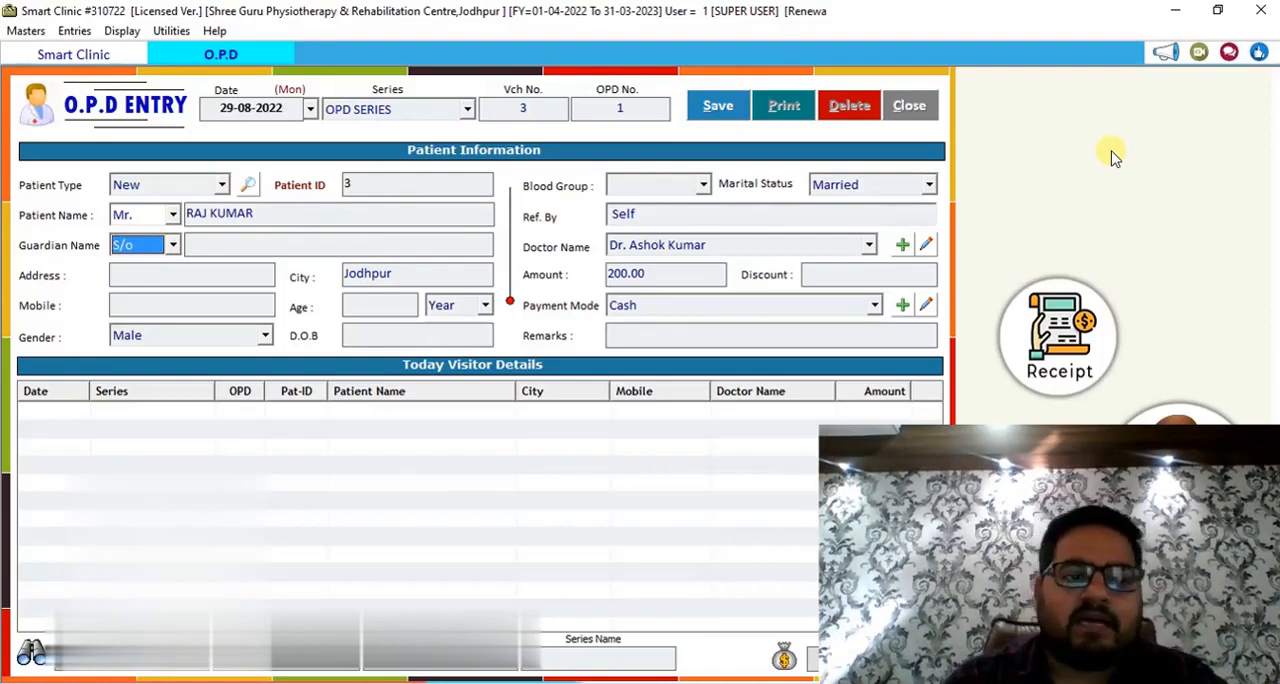
# Leave the guardian, address, mobile and age details blank and set the patient's blood group to b+.
pyautogui.press('Return')
pyautogui.press('Return')
pyautogui.press('Return')
pyautogui.press('Return')
pyautogui.press('Return')
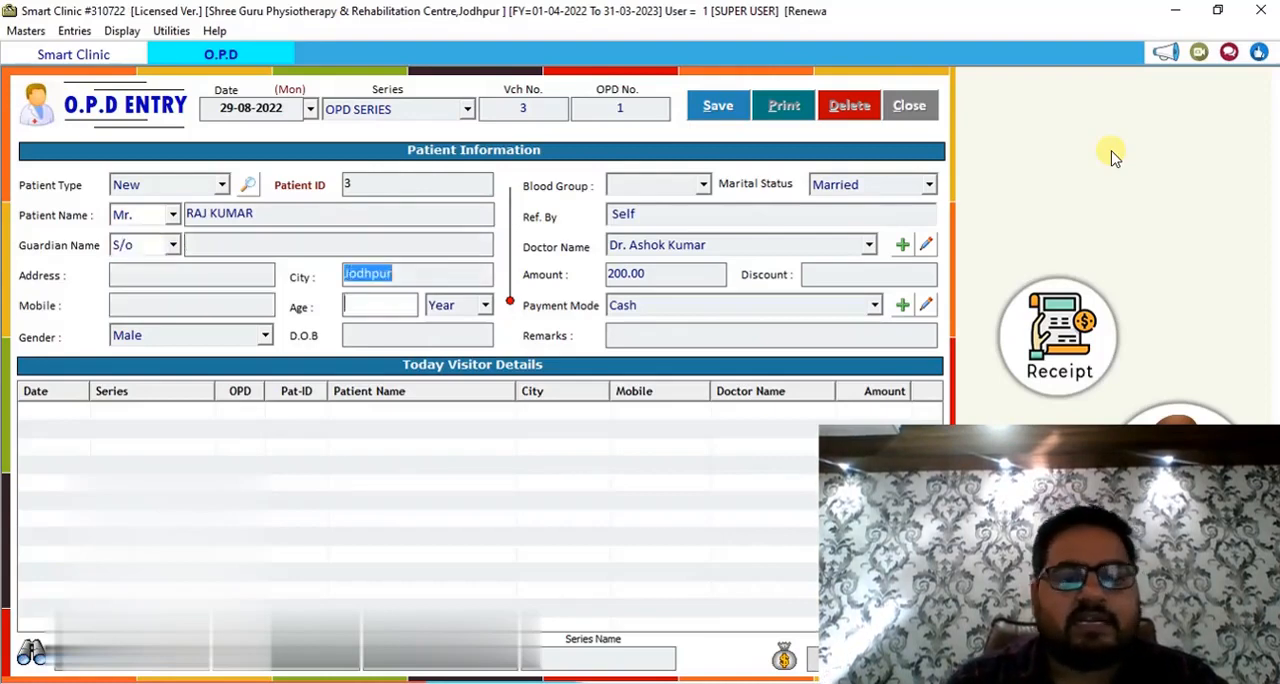
pyautogui.press('Return')
pyautogui.press('Return')
pyautogui.press('Return')
pyautogui.press('Return')
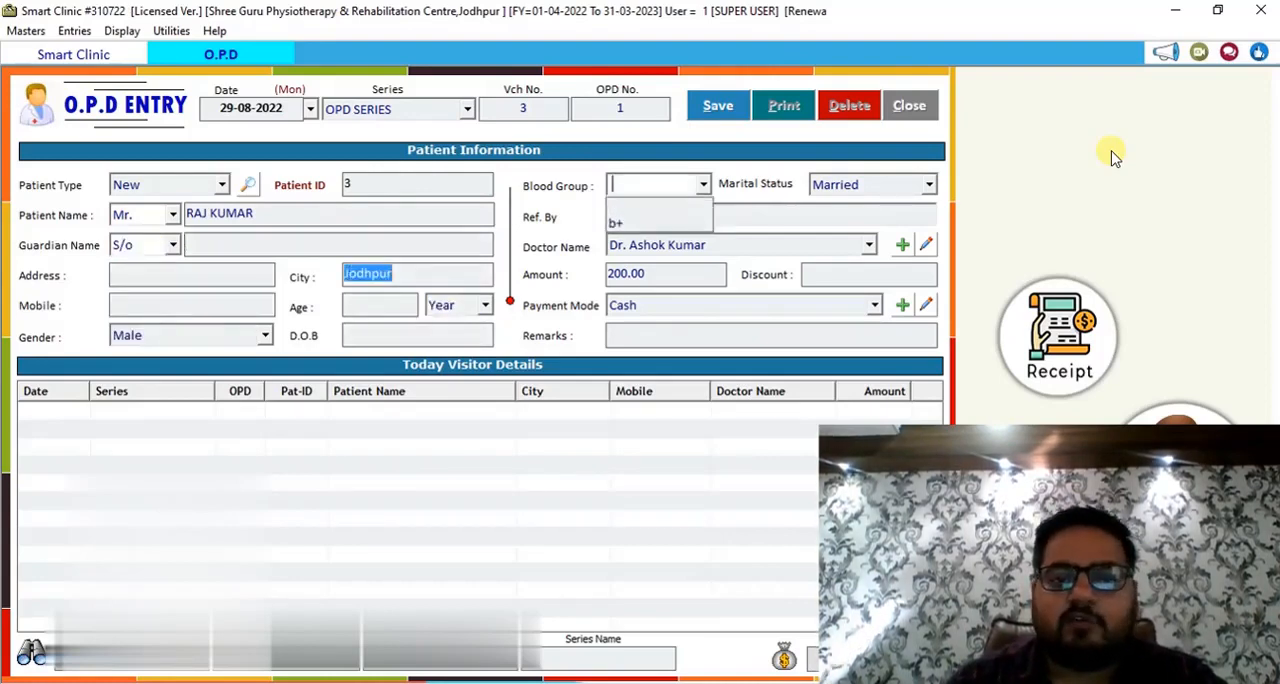
pyautogui.write('b+')
pyautogui.press('Return')
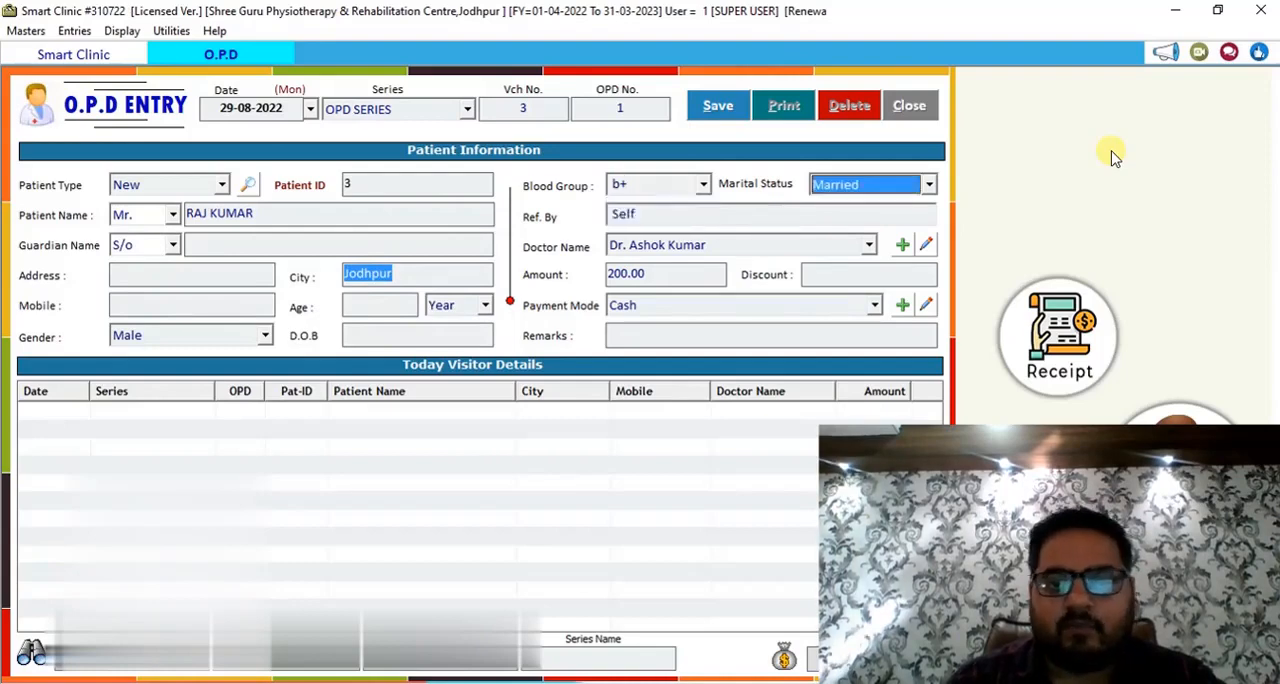
# Accept marital status Married, referral Self, the default doctor, an amount of 100 without discount and Cash as payment mode.
pyautogui.press('Return')
pyautogui.press('Return')
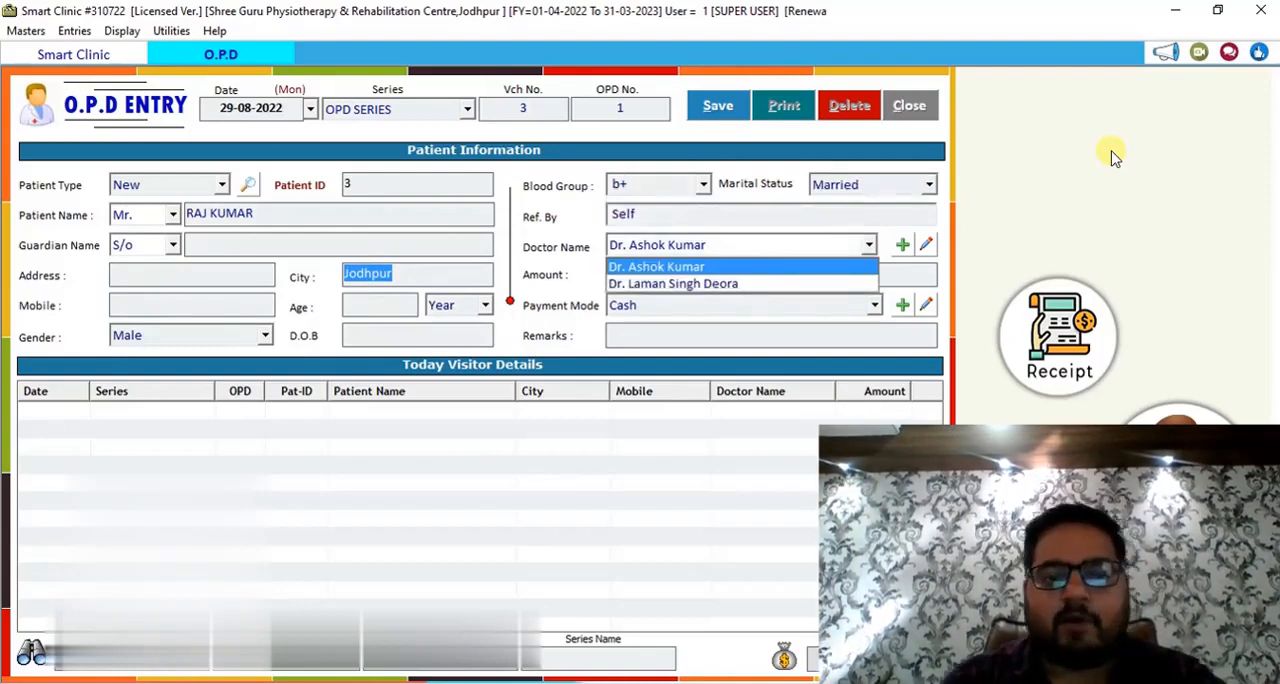
pyautogui.press('Return')
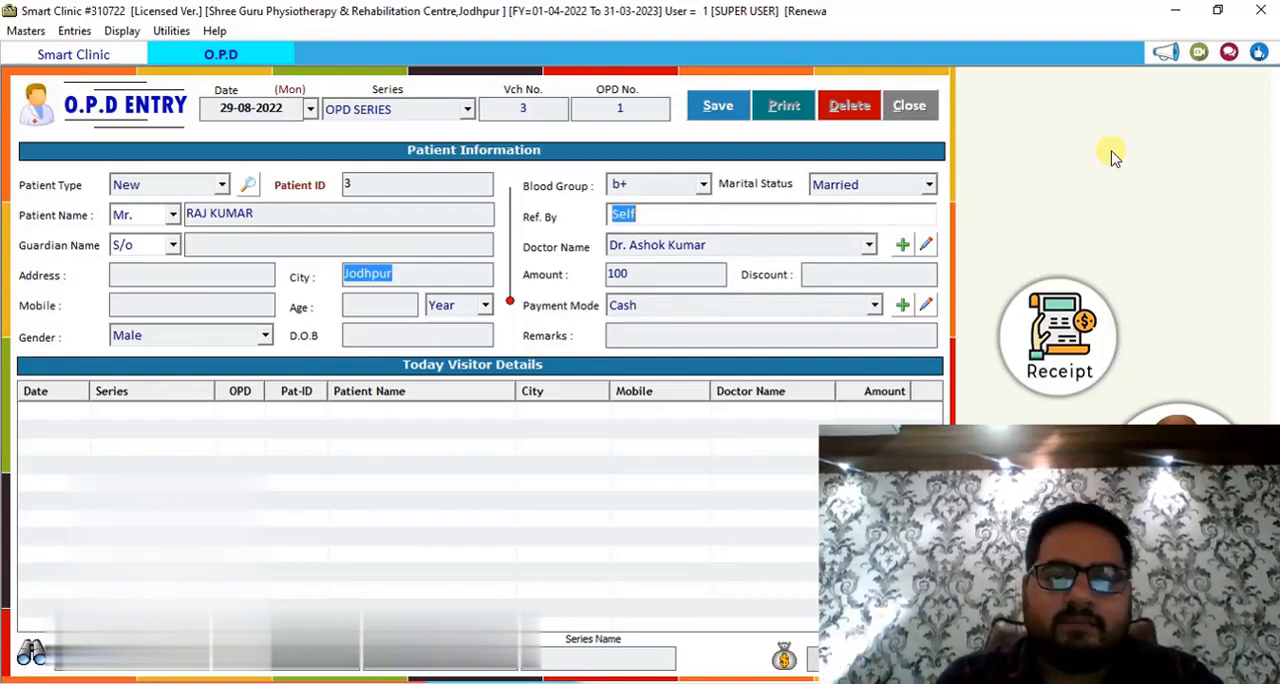
pyautogui.press('Return')
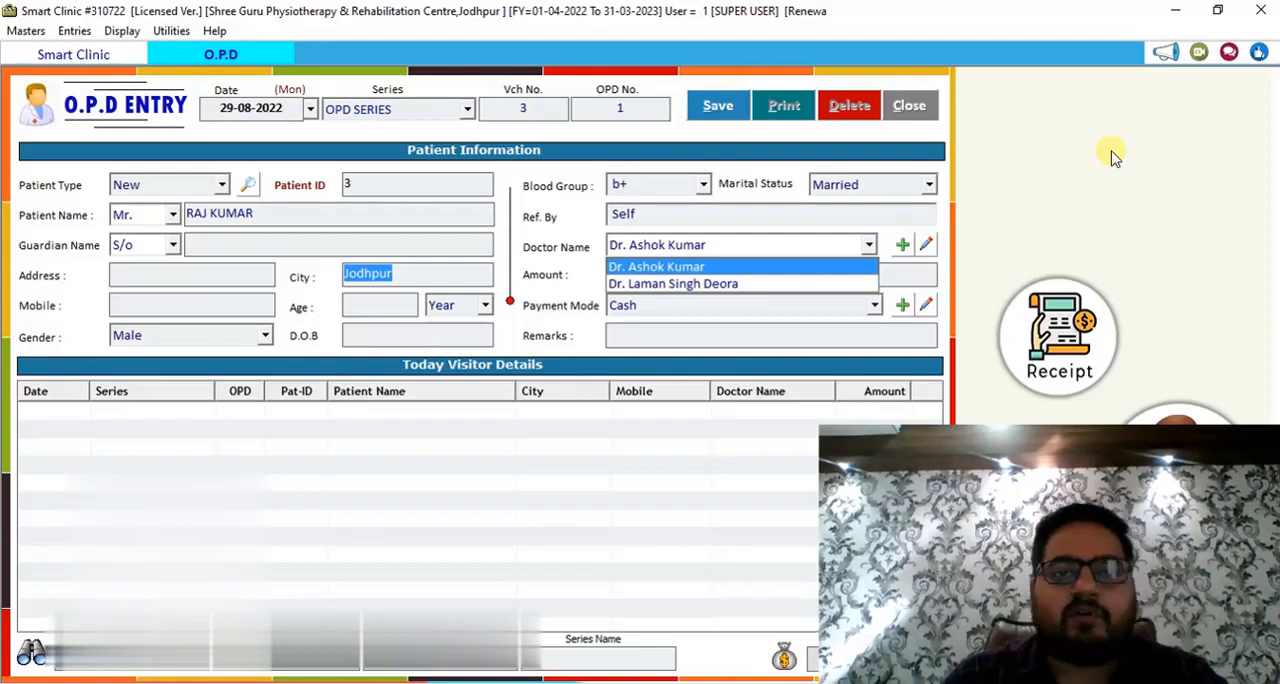
pyautogui.press('Return')
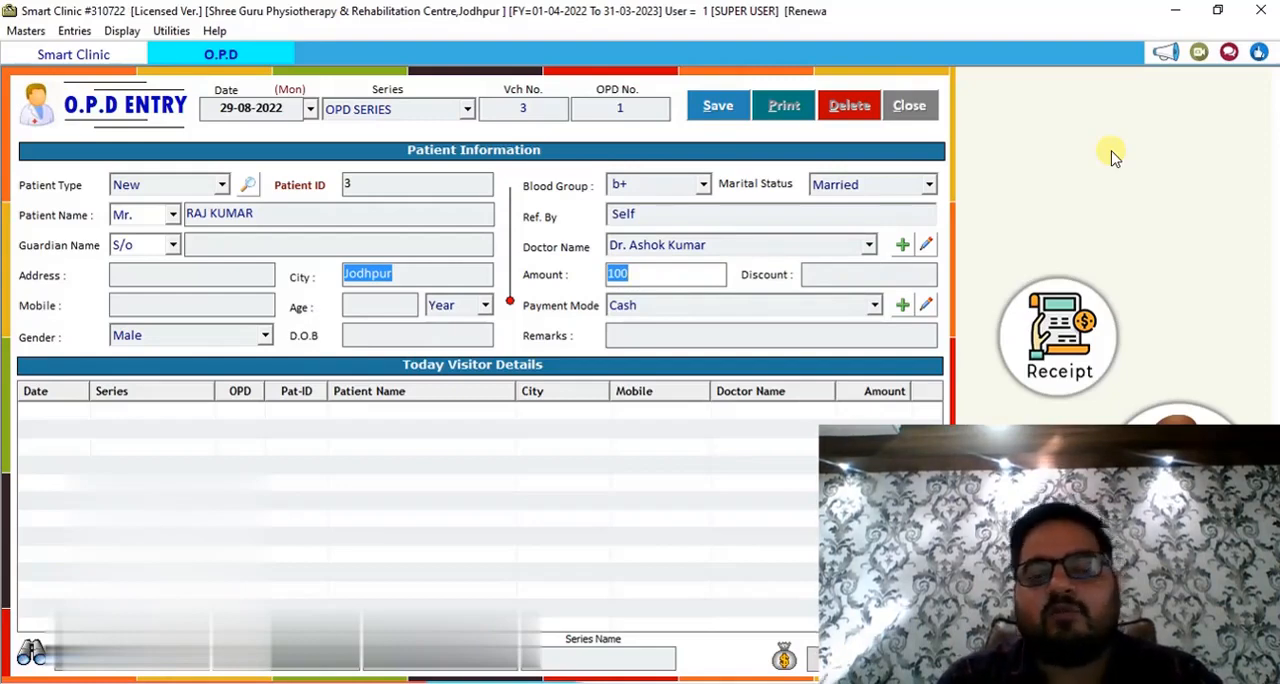
pyautogui.press('Return')
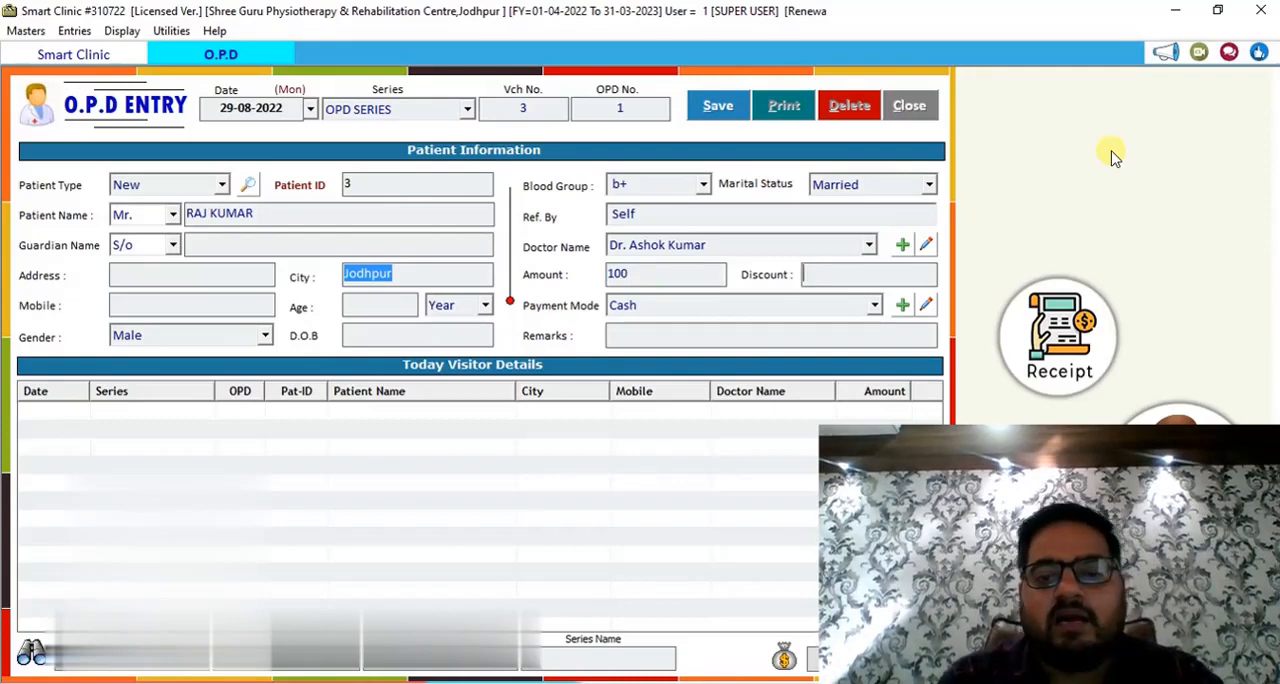
pyautogui.press('Return')
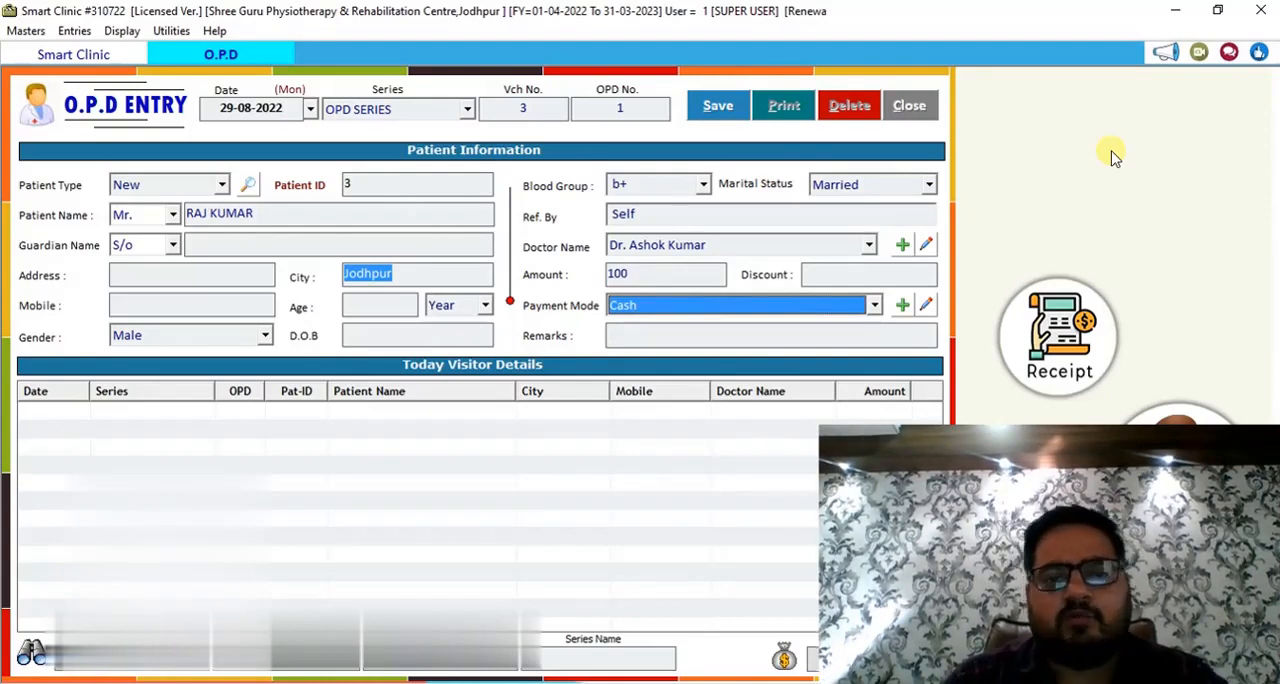
pyautogui.press('Return')
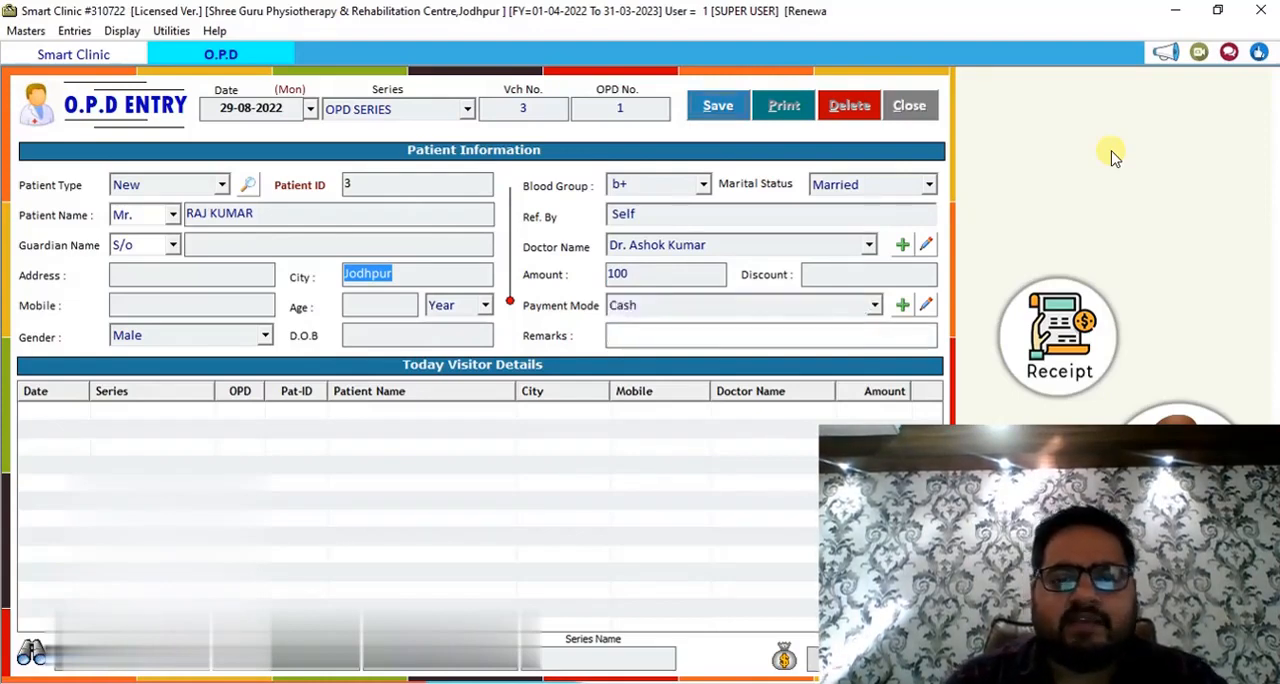
# Save the O.P.D entry without remarks and decline printing the receipt.
pyautogui.press('Return')
pyautogui.press('Return')
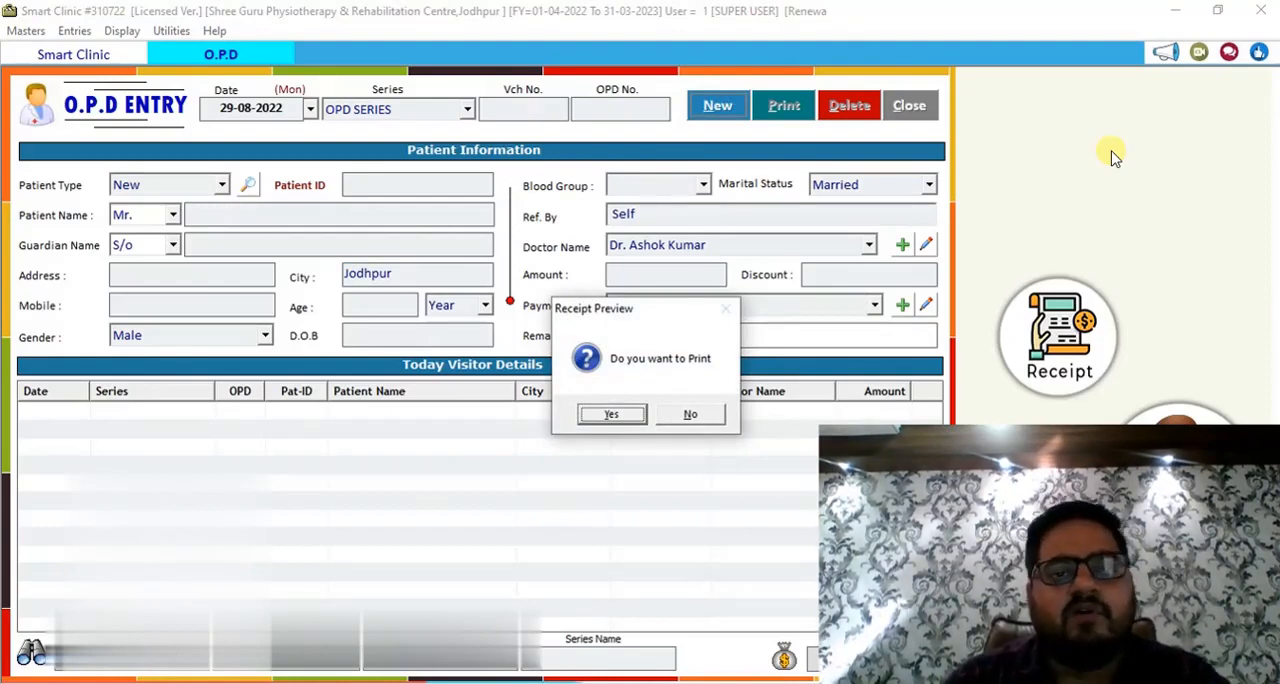
pyautogui.press('Tab')
pyautogui.press('Return')
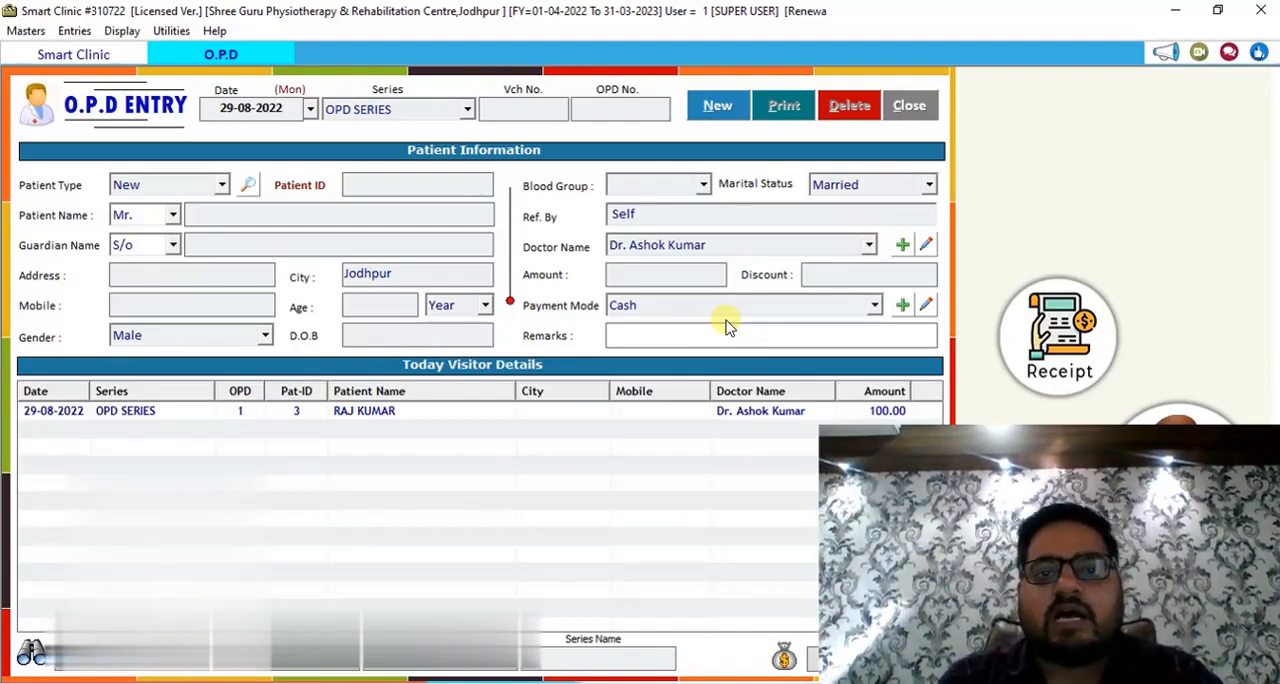
# Close the O.P.D entry form, open O.P.D Billing for 29-08-2022 in the OPD SERIES and load the registered patient by patient ID.
pyautogui.click(912, 105)
pyautogui.click(74, 31)
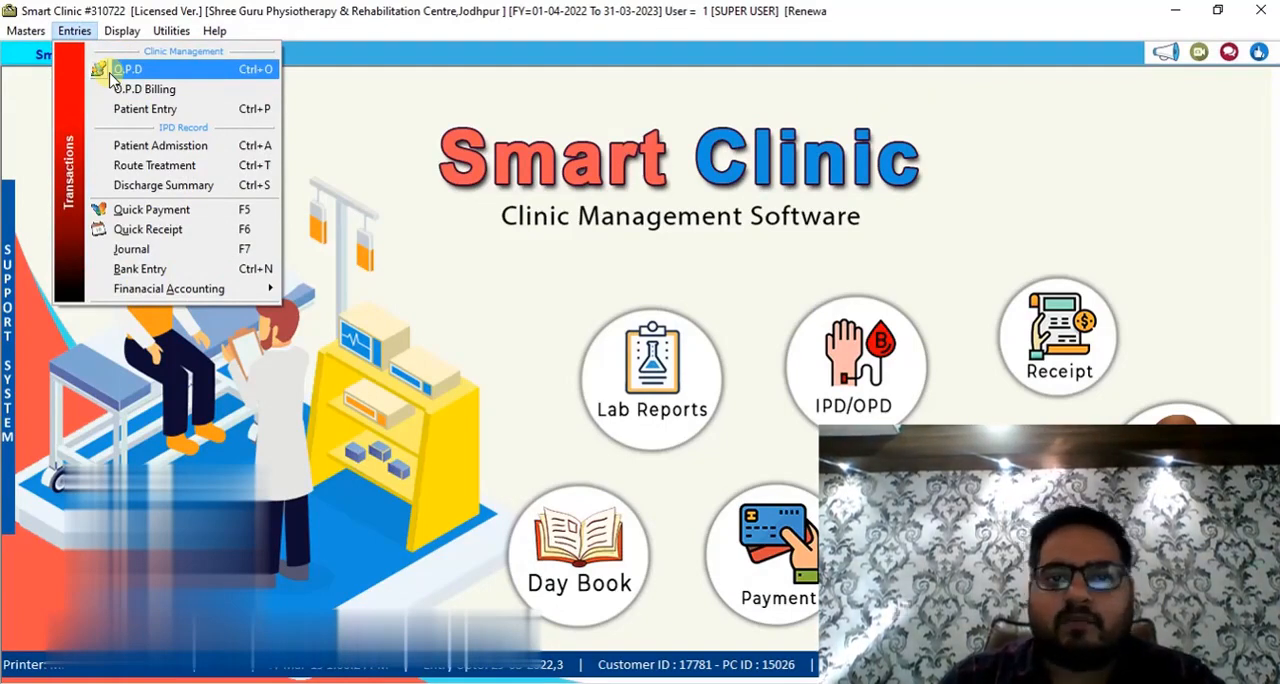
pyautogui.click(162, 92)
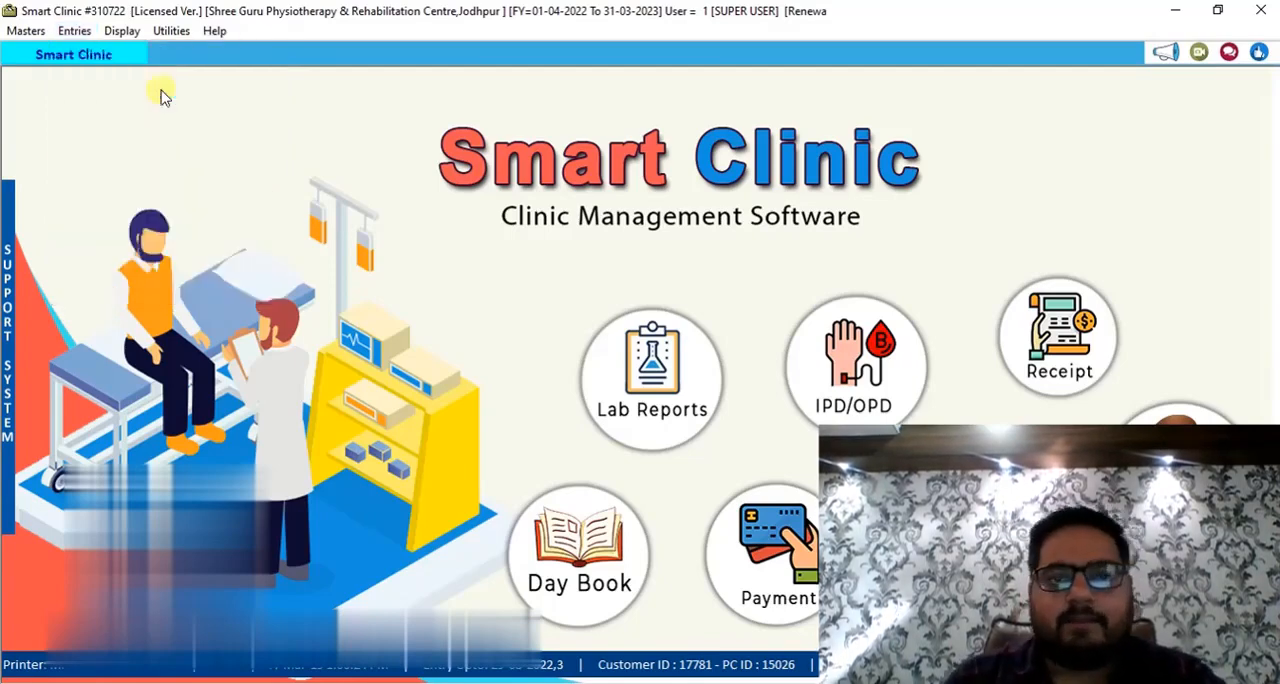
pyautogui.press('Return')
pyautogui.press('Return')
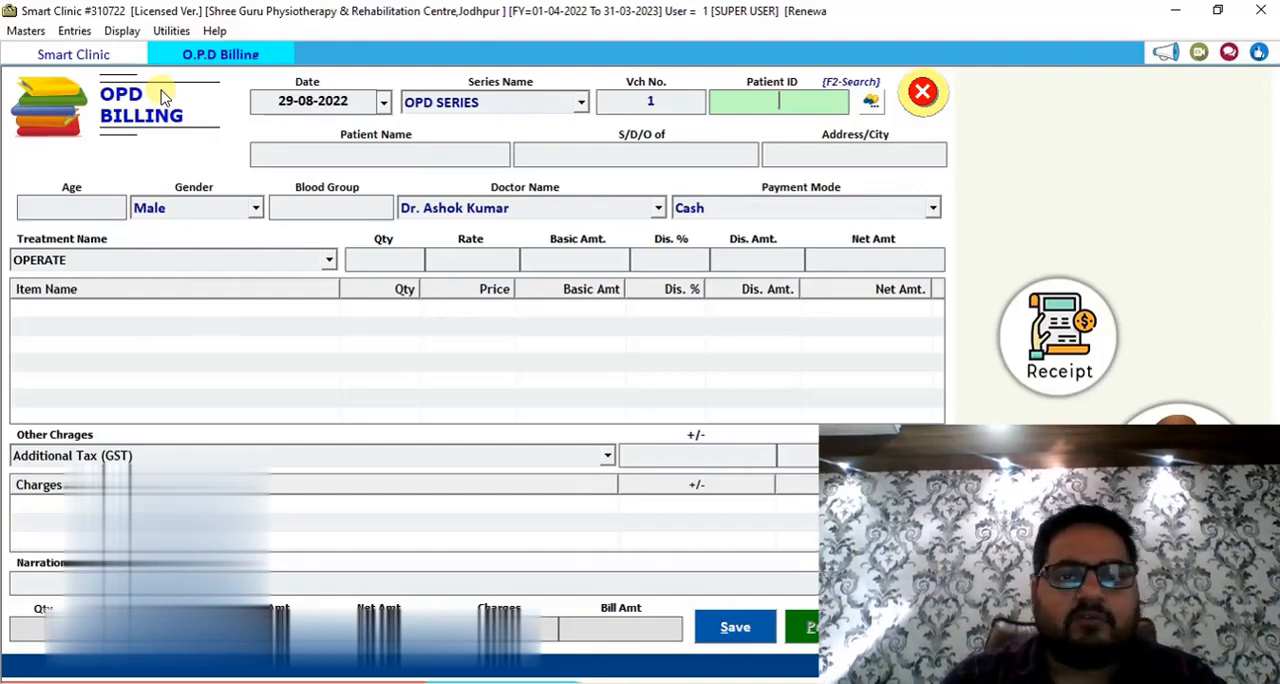
pyautogui.write('3')
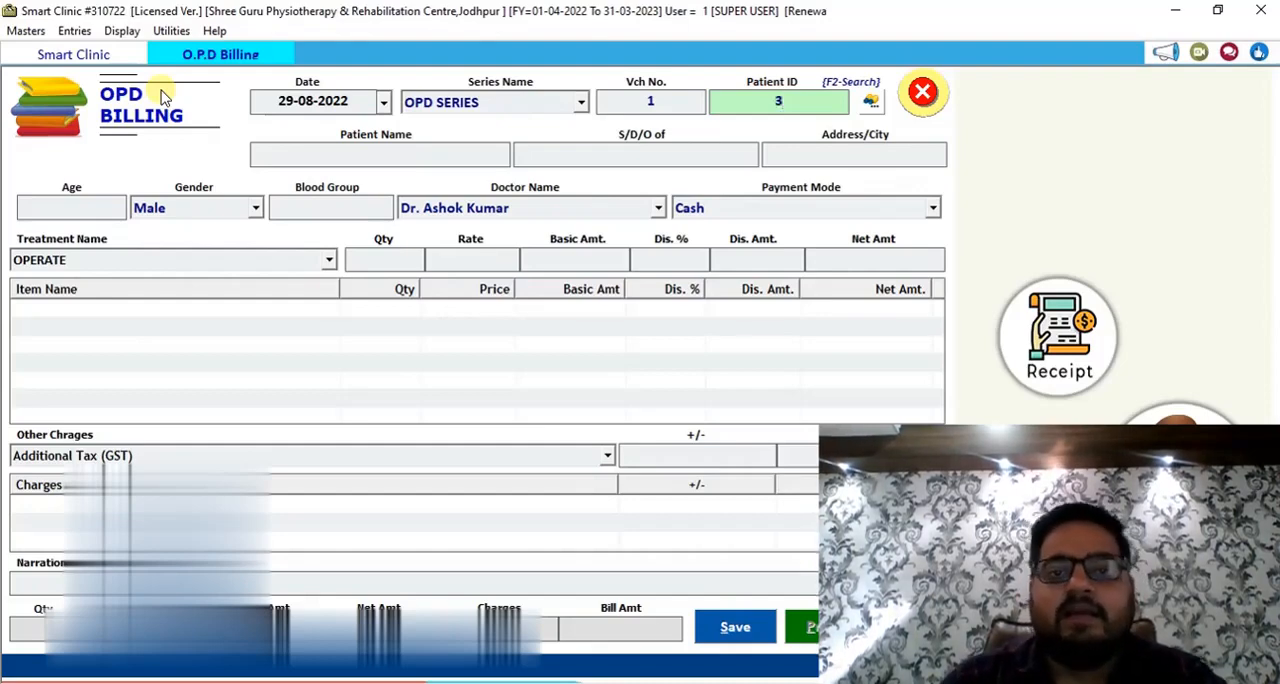
pyautogui.press('Return')
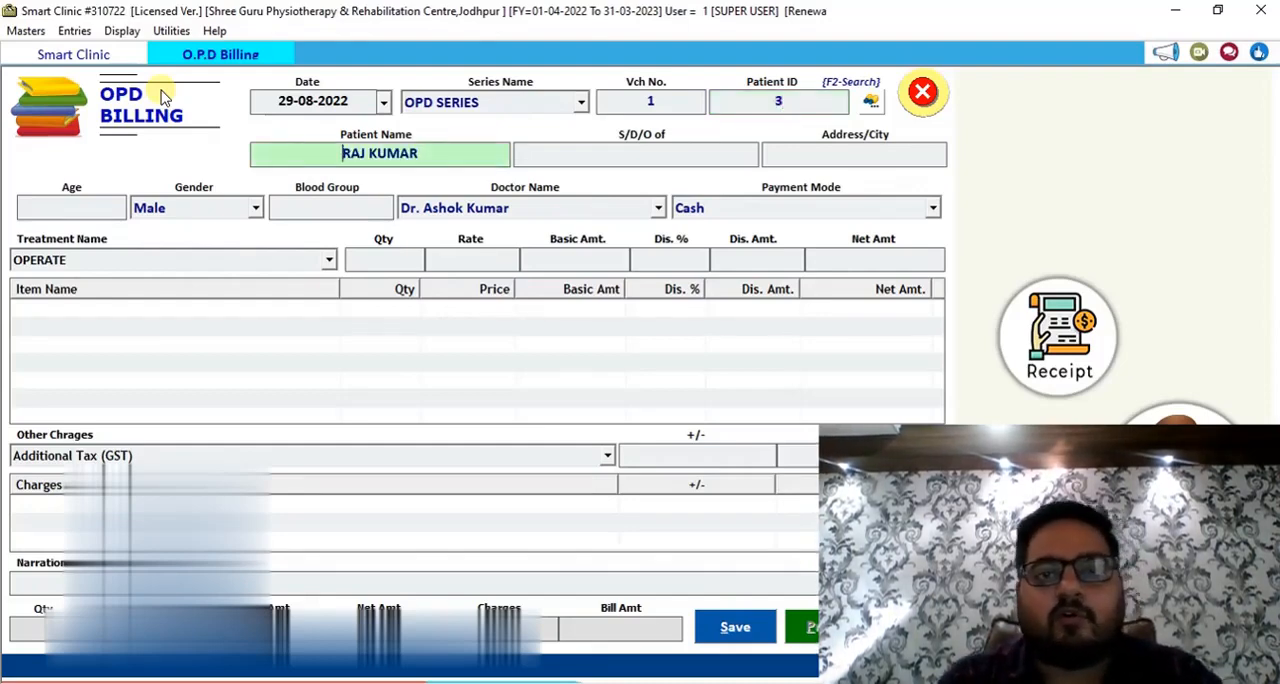
# Accept the loaded patient details in the bill and keep Cash as the payment mode.
pyautogui.press('Return')
pyautogui.press('Return')
pyautogui.press('Return')
pyautogui.press('Return')
pyautogui.press('Return')
pyautogui.press('Return')
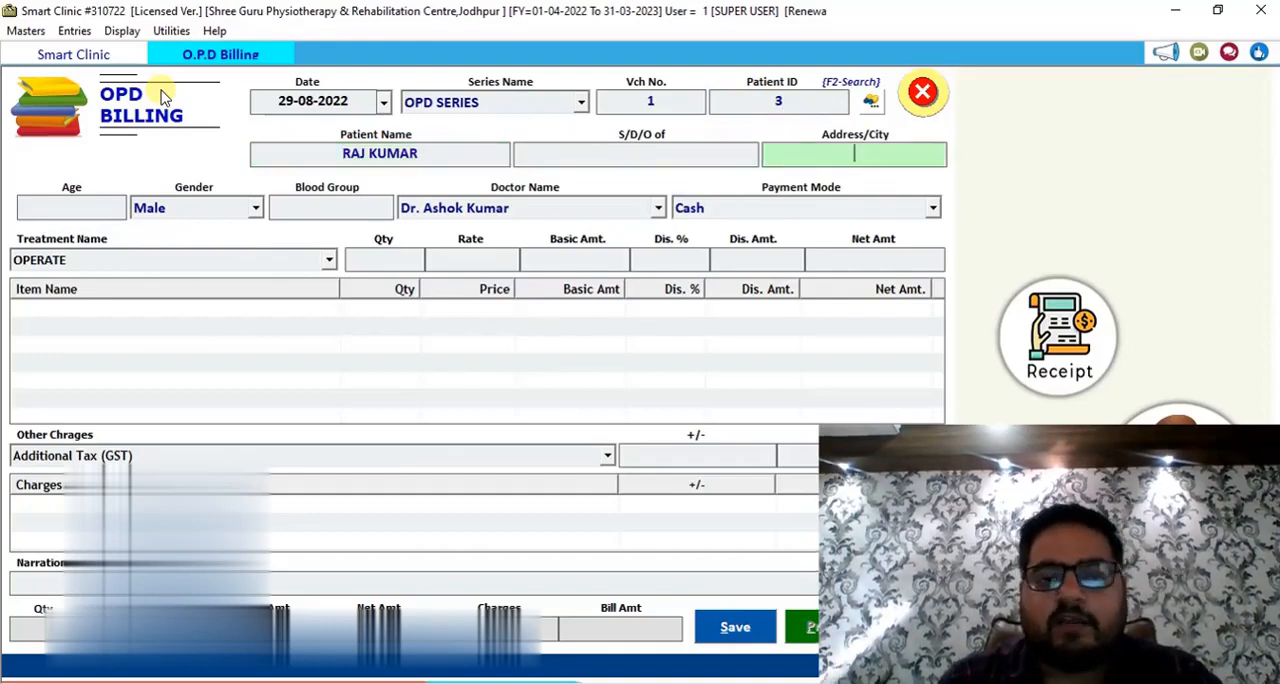
pyautogui.press('Return')
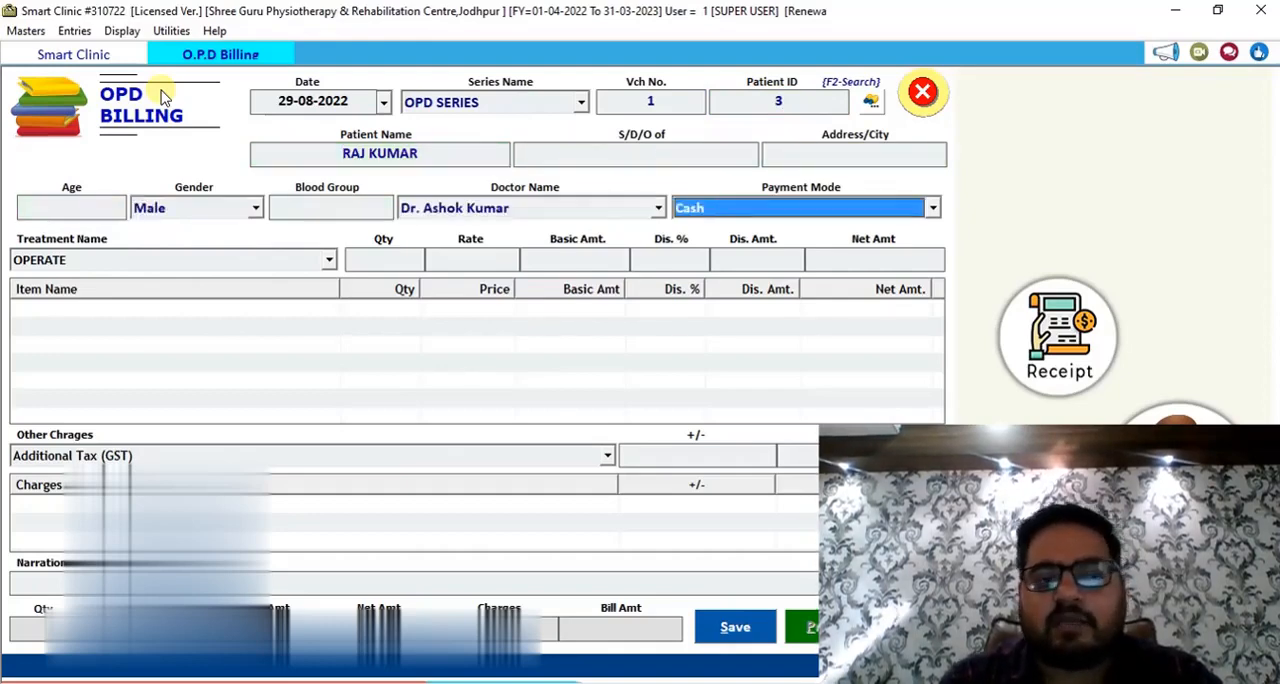
pyautogui.press('Return')
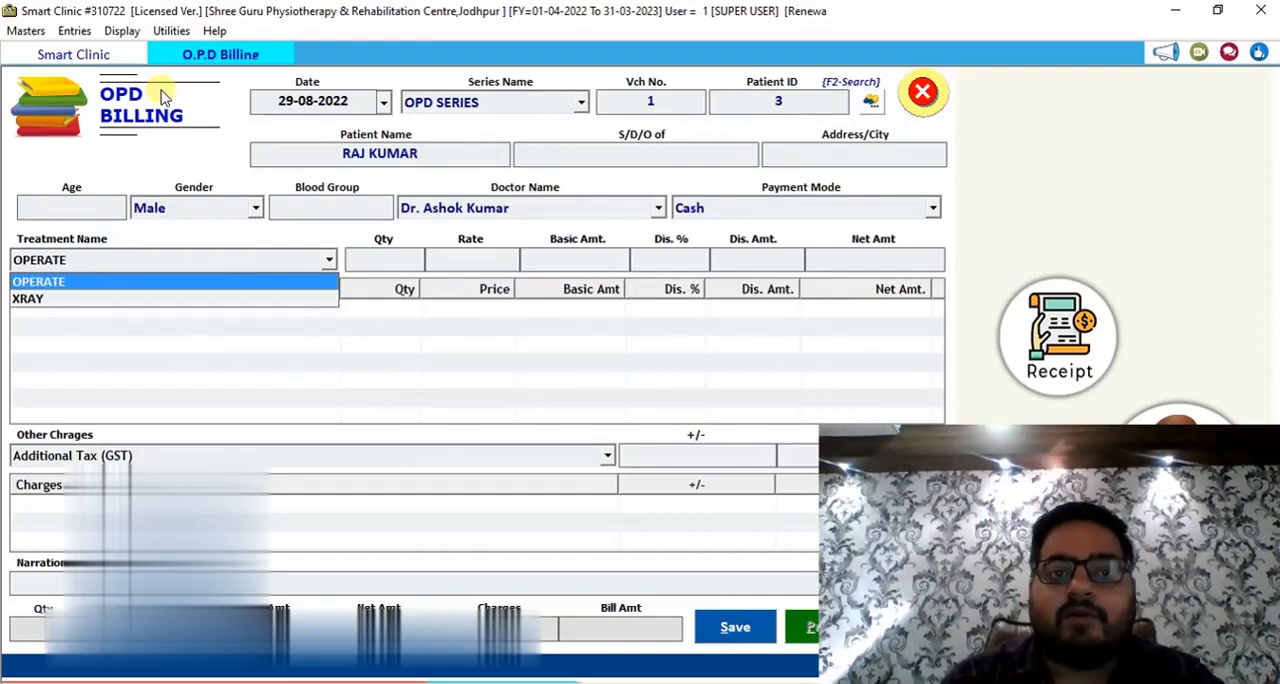
# Add an XRAY treatment line to the bill with quantity 1, rate 400 and no discount.
pyautogui.press('Down')
pyautogui.press('Return')
pyautogui.press('Return')
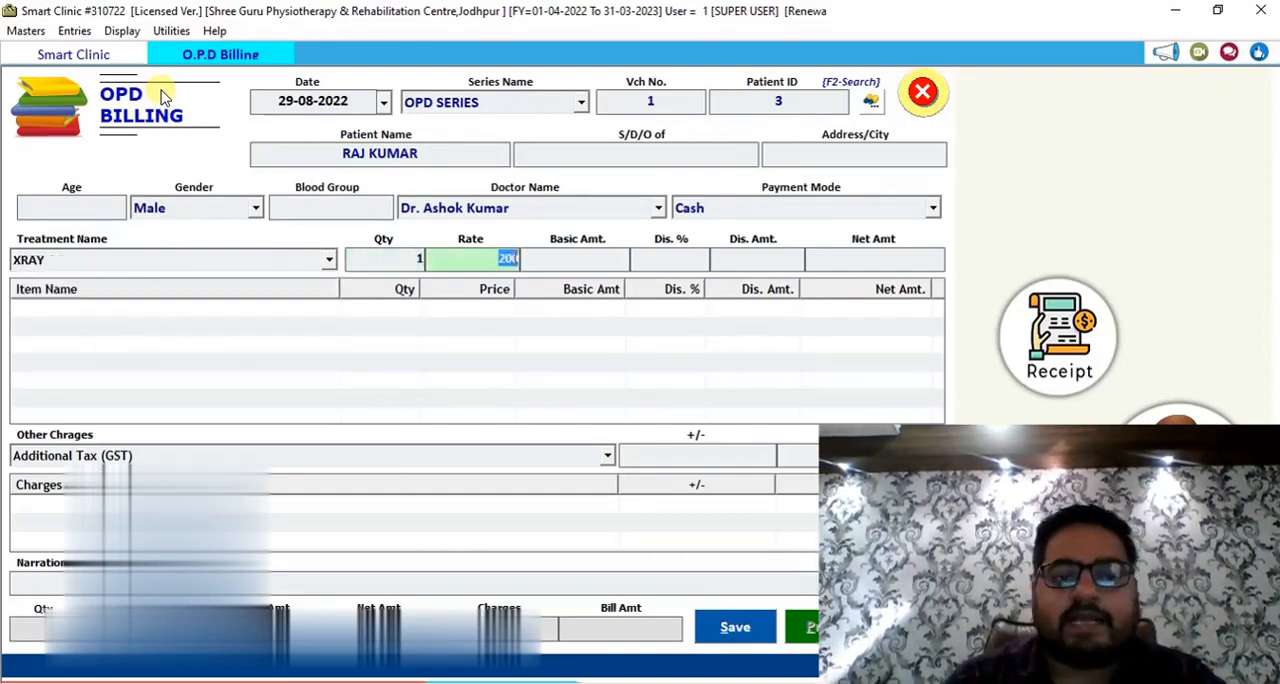
pyautogui.write('400')
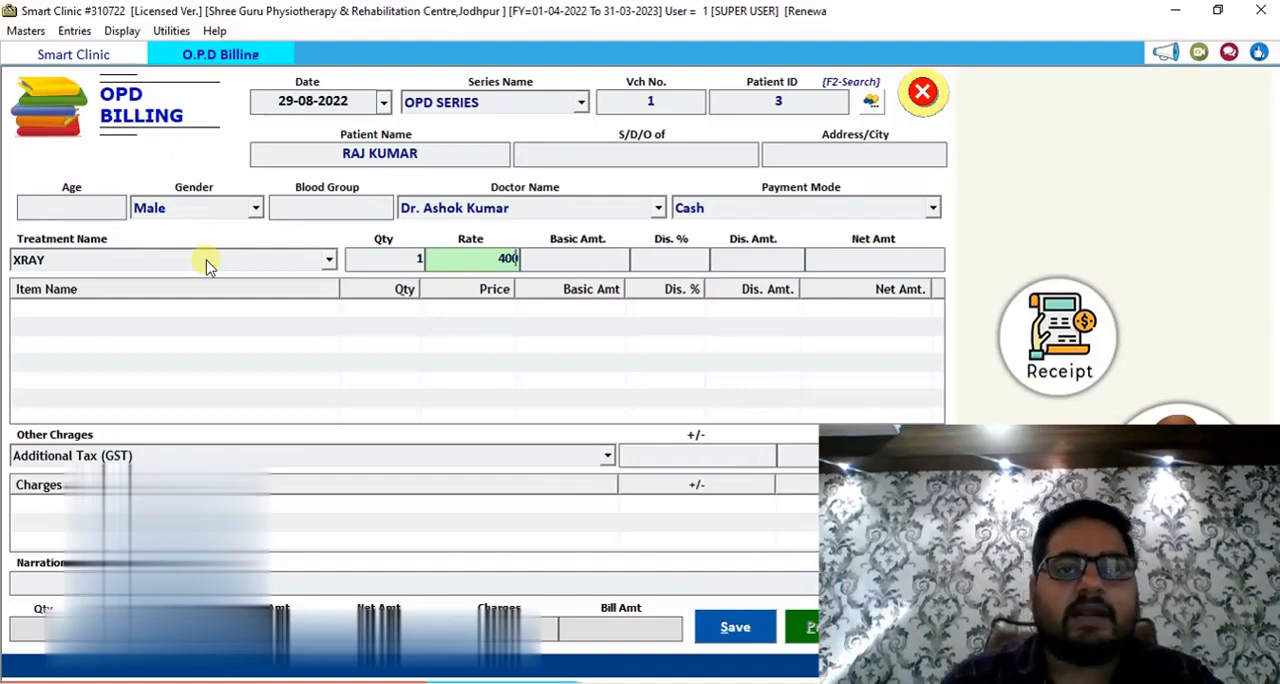
pyautogui.press('Return')
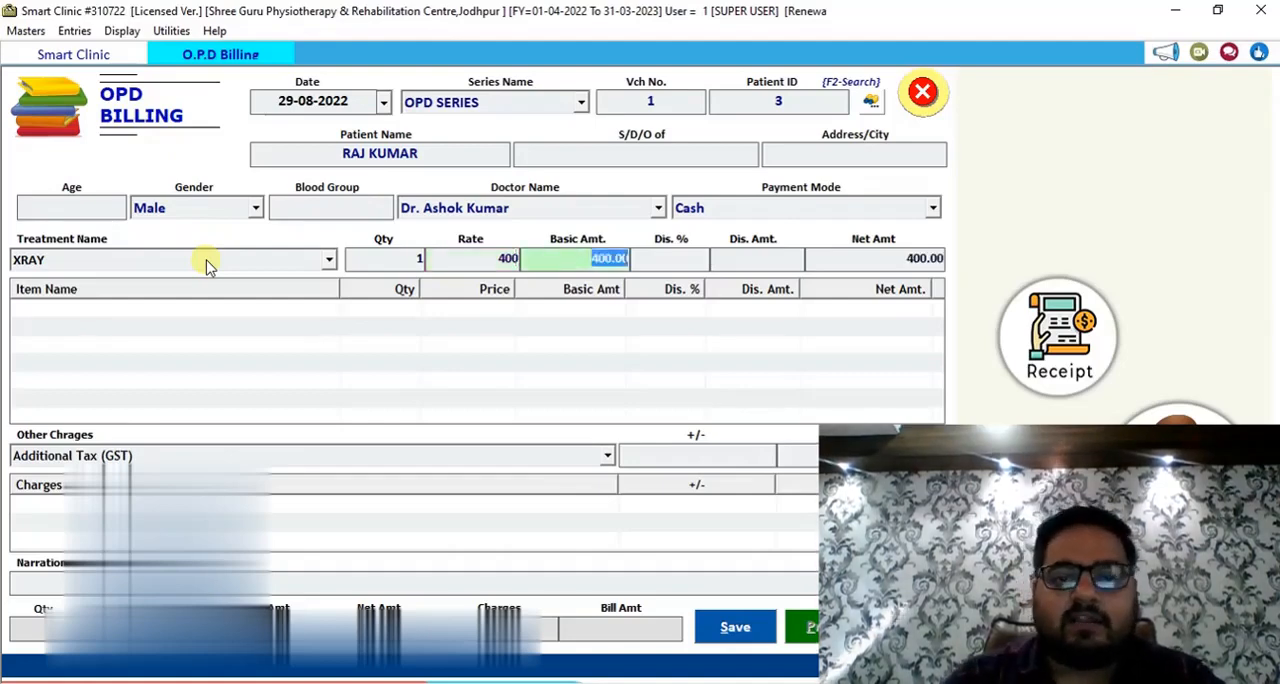
pyautogui.press('Return')
pyautogui.press('Return')
pyautogui.press('Return')
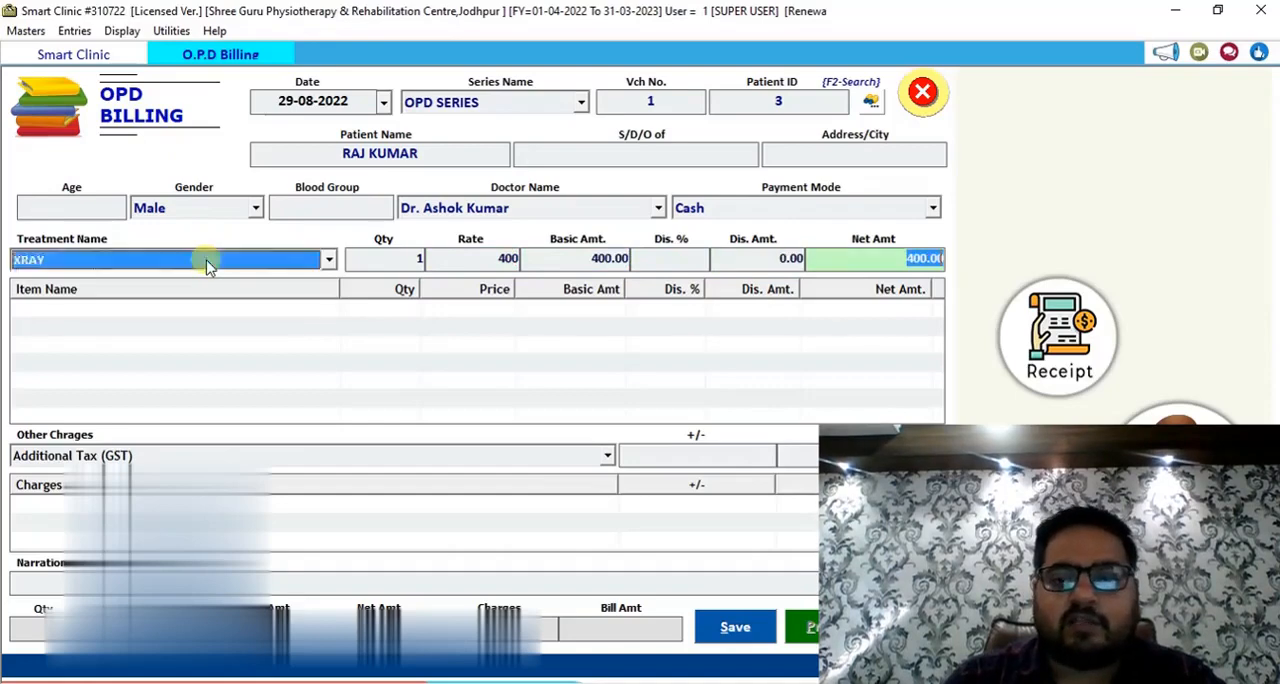
pyautogui.press('Return')
# Save the O.P.D bill, decline printing it and close the O.P.D Billing form.
pyautogui.click(731, 625)
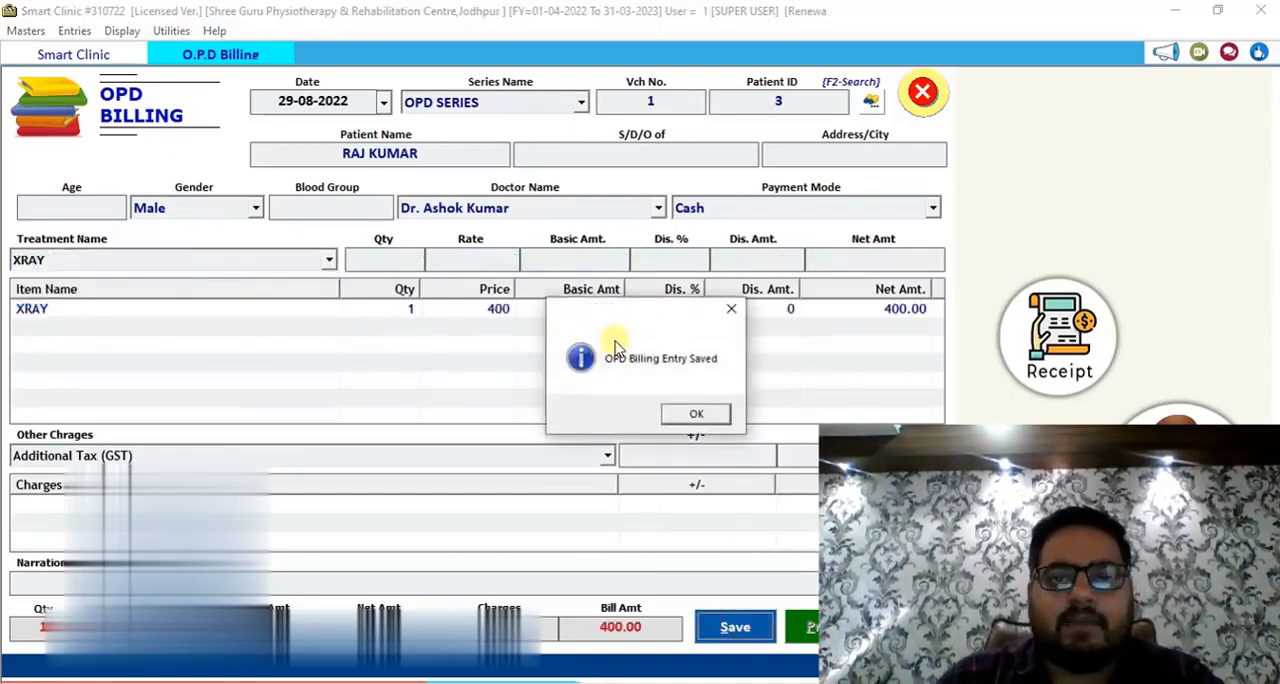
pyautogui.click(696, 415)
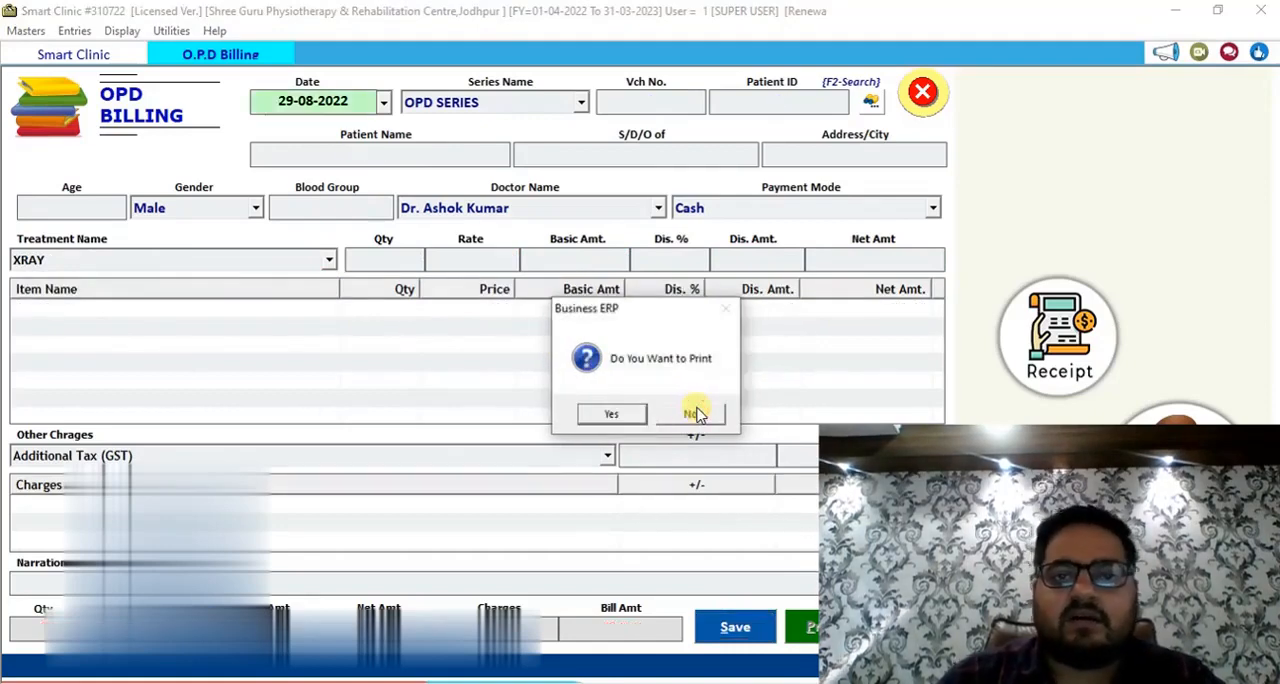
pyautogui.click(696, 414)
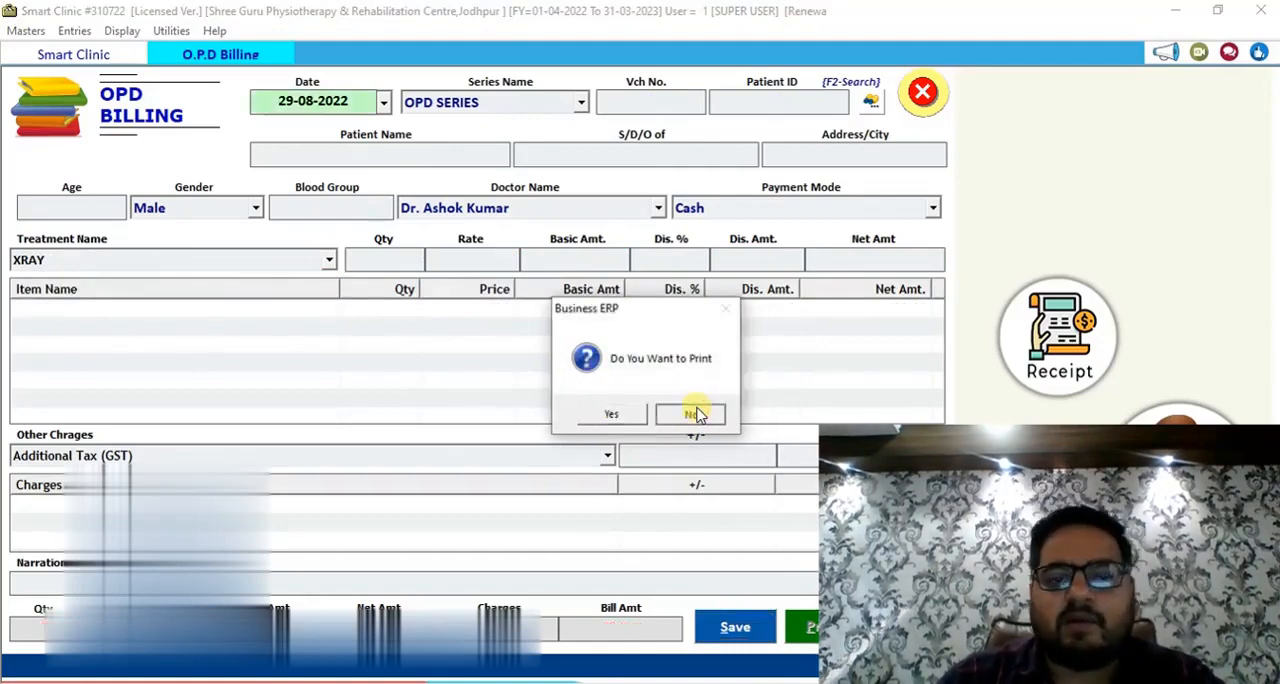
pyautogui.click(921, 93)
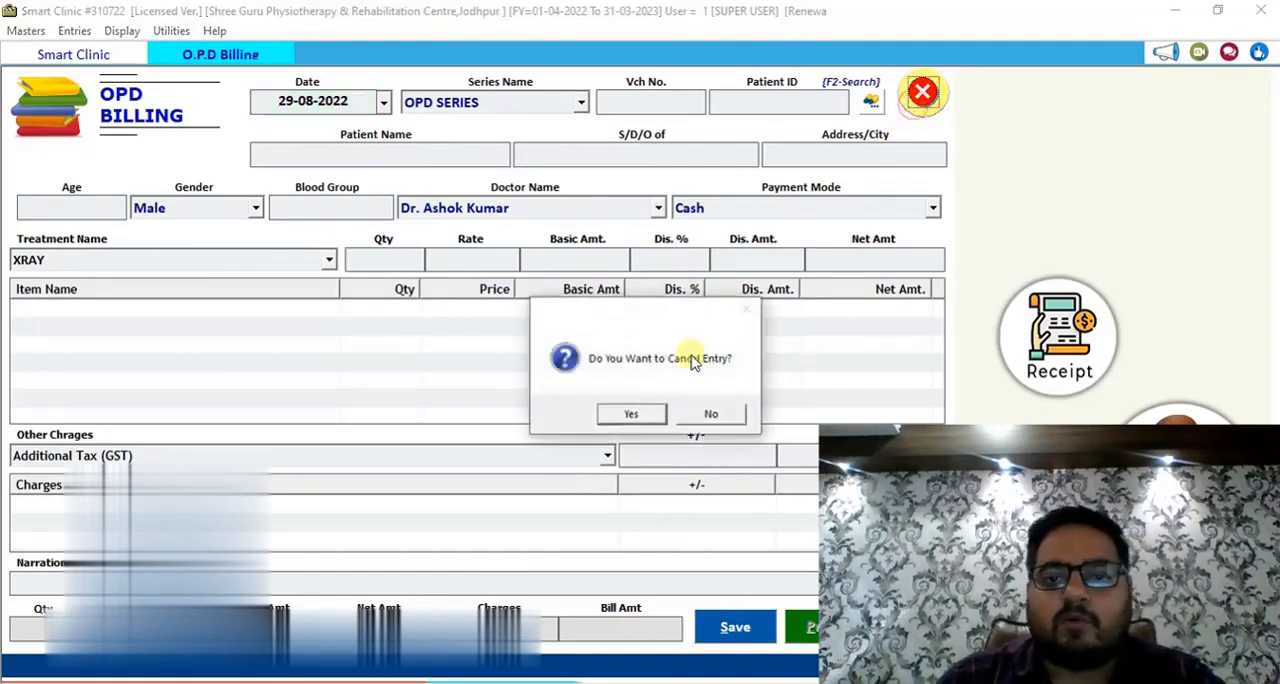
pyautogui.click(655, 413)
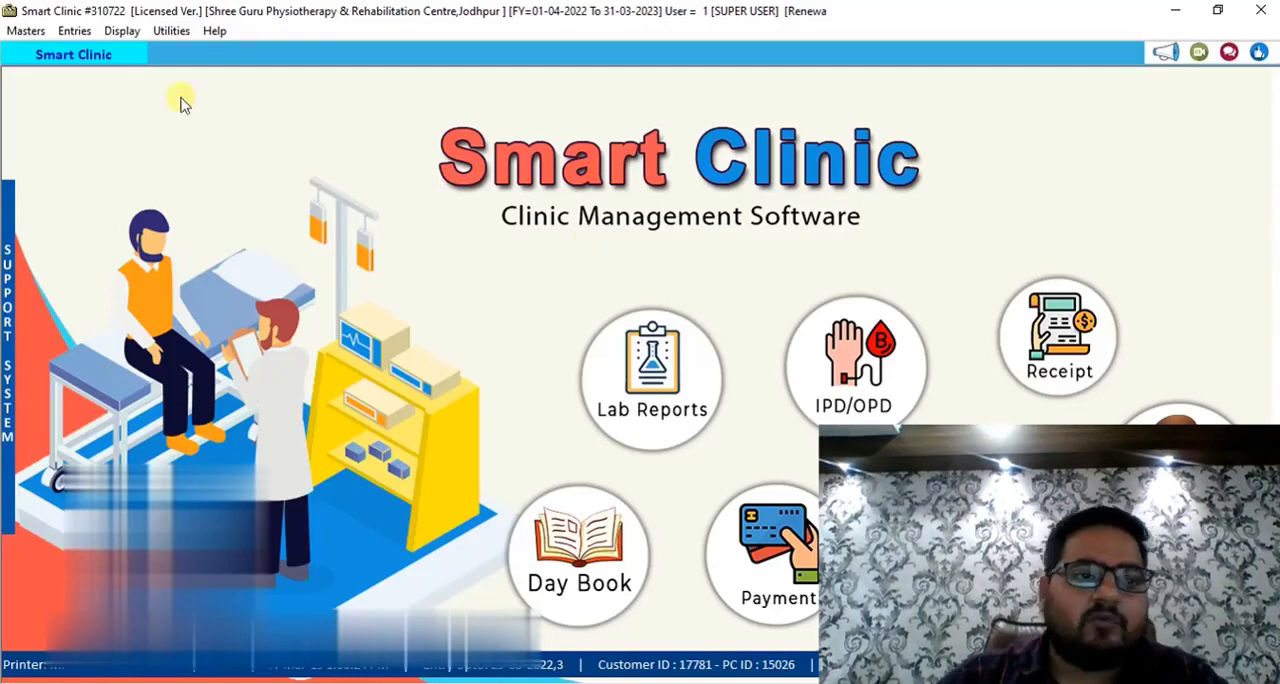
# Start a new Patient Entry and load the patient's OPD record with voucher no. 1 dated 29-08.
pyautogui.click(76, 31)
pyautogui.click(100, 108)
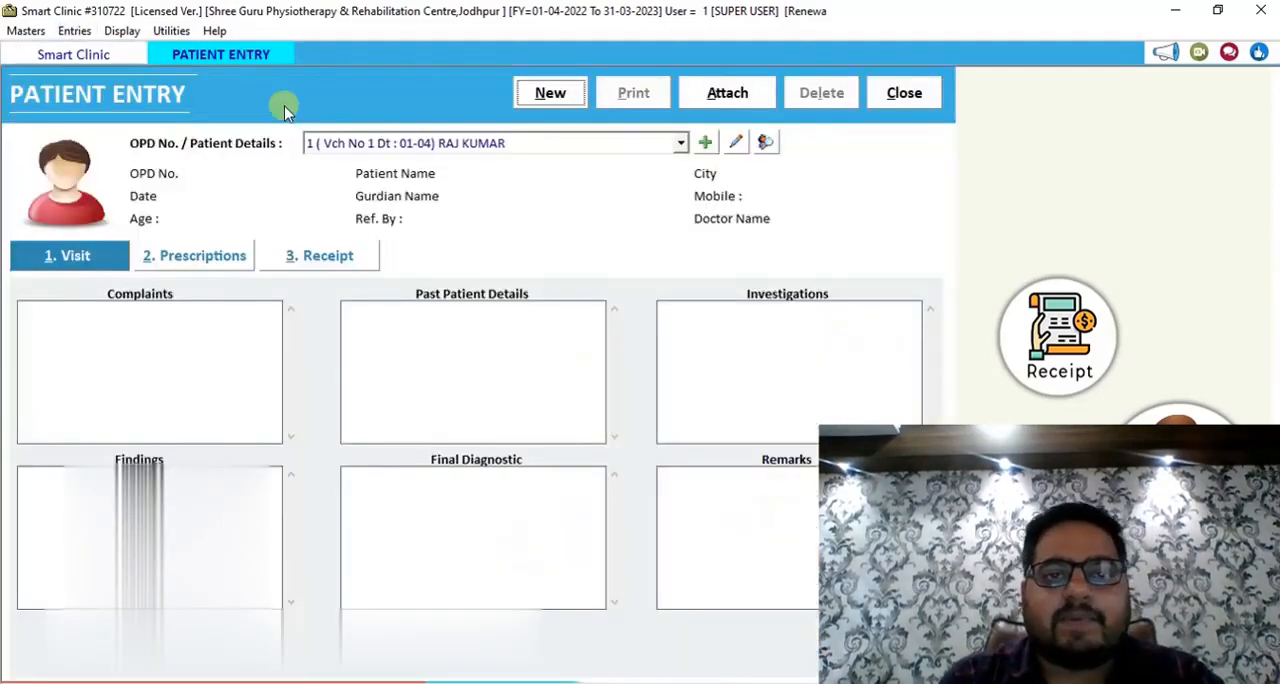
pyautogui.hotkey('alt', 'n')
pyautogui.hotkey('alt', 'Down')
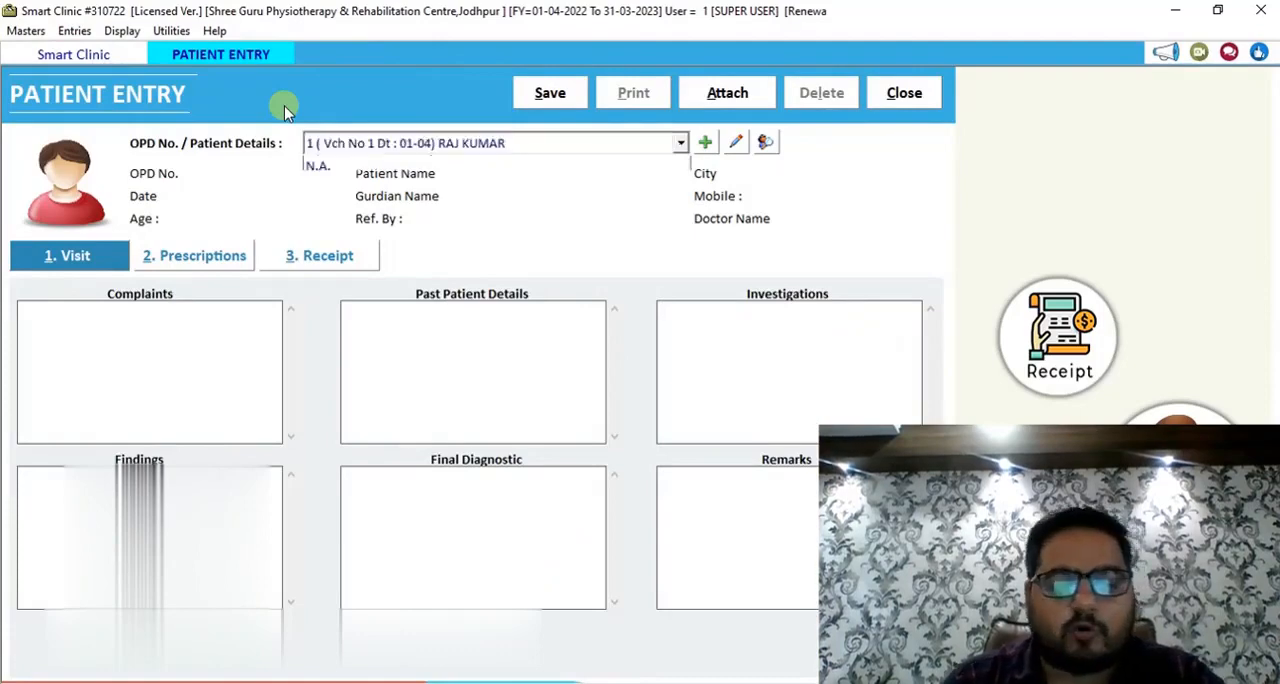
pyautogui.press('Down')
pyautogui.press('Down')
pyautogui.press('Up')
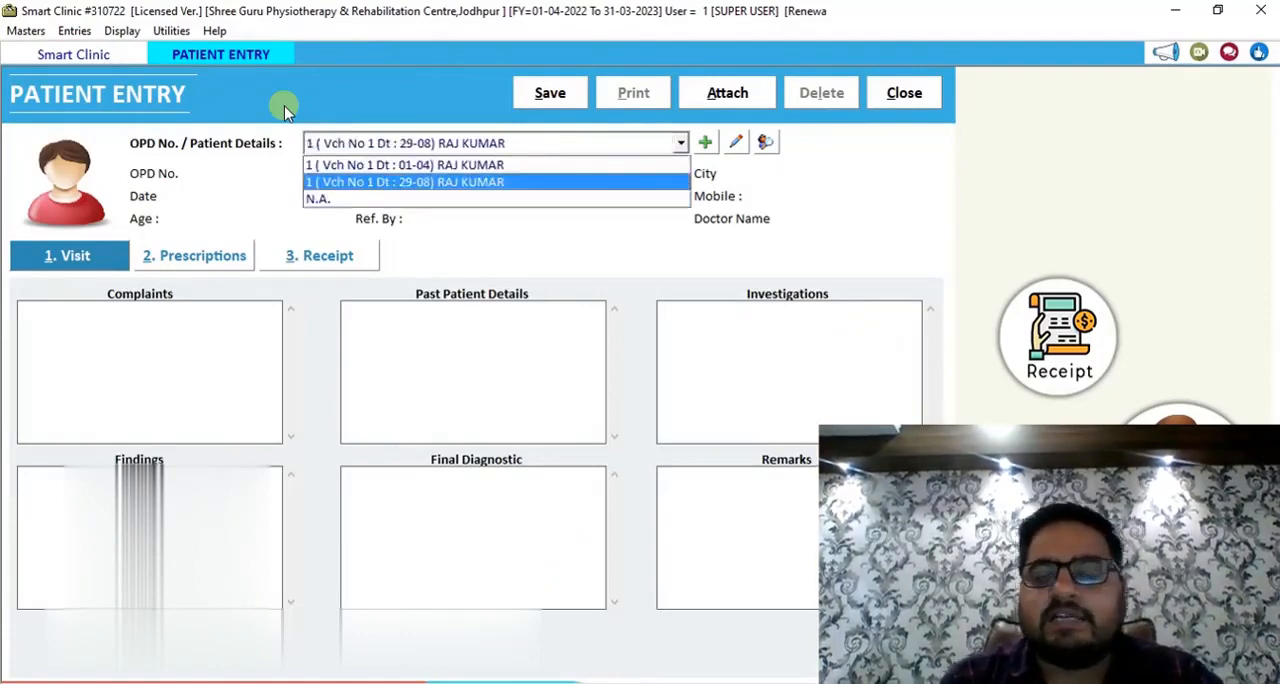
pyautogui.press('Return')
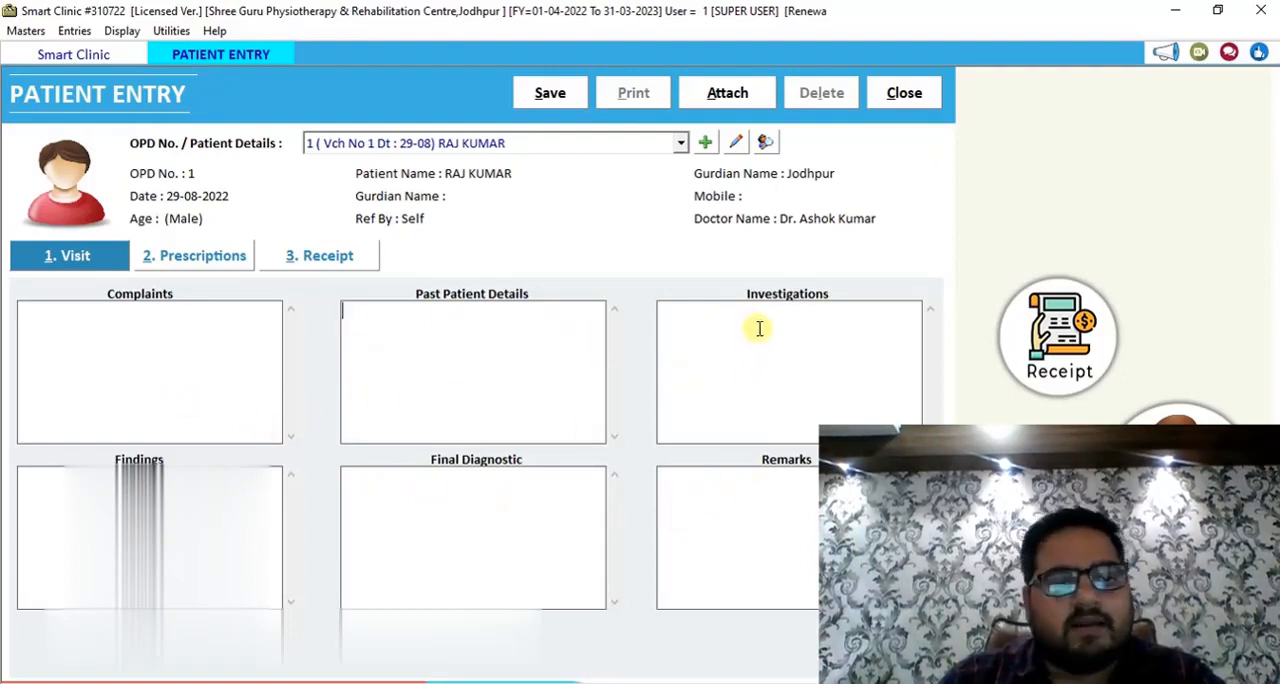
# Choose AZITHORMYCIN TAB as the medicine in the patient's prescriptions and go through its preset dosage up to the days.
pyautogui.click(209, 268)
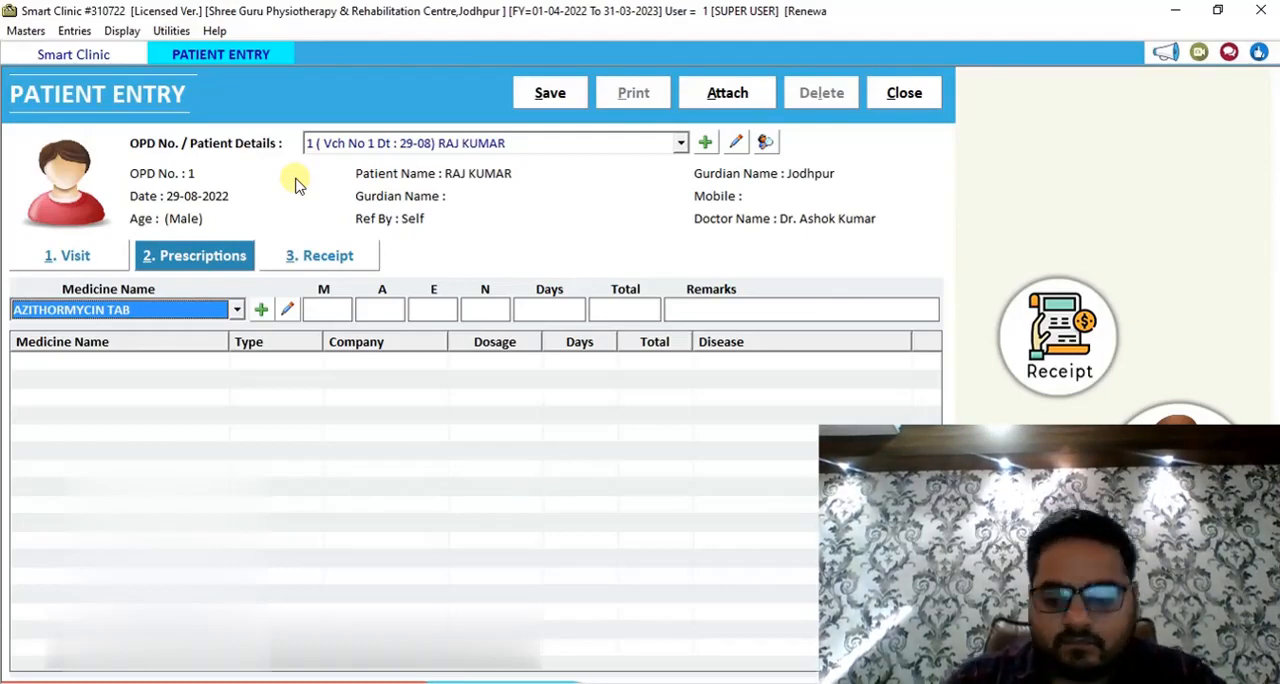
pyautogui.press('Return')
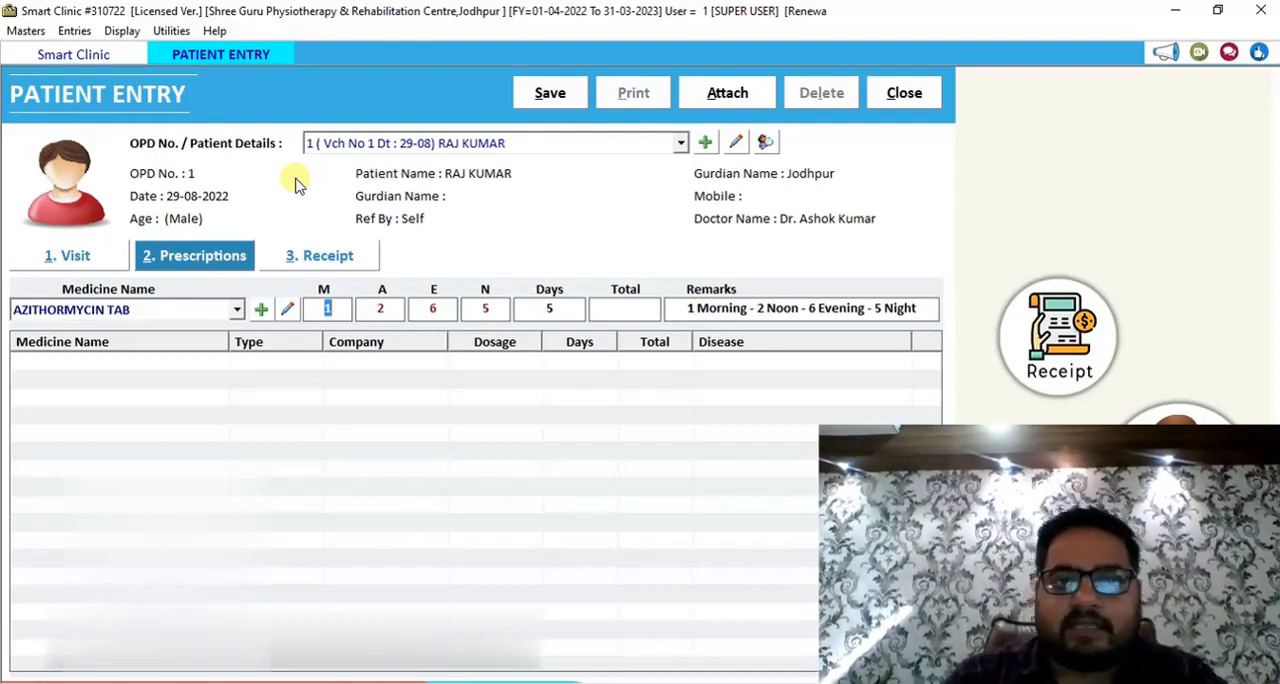
pyautogui.press('Return')
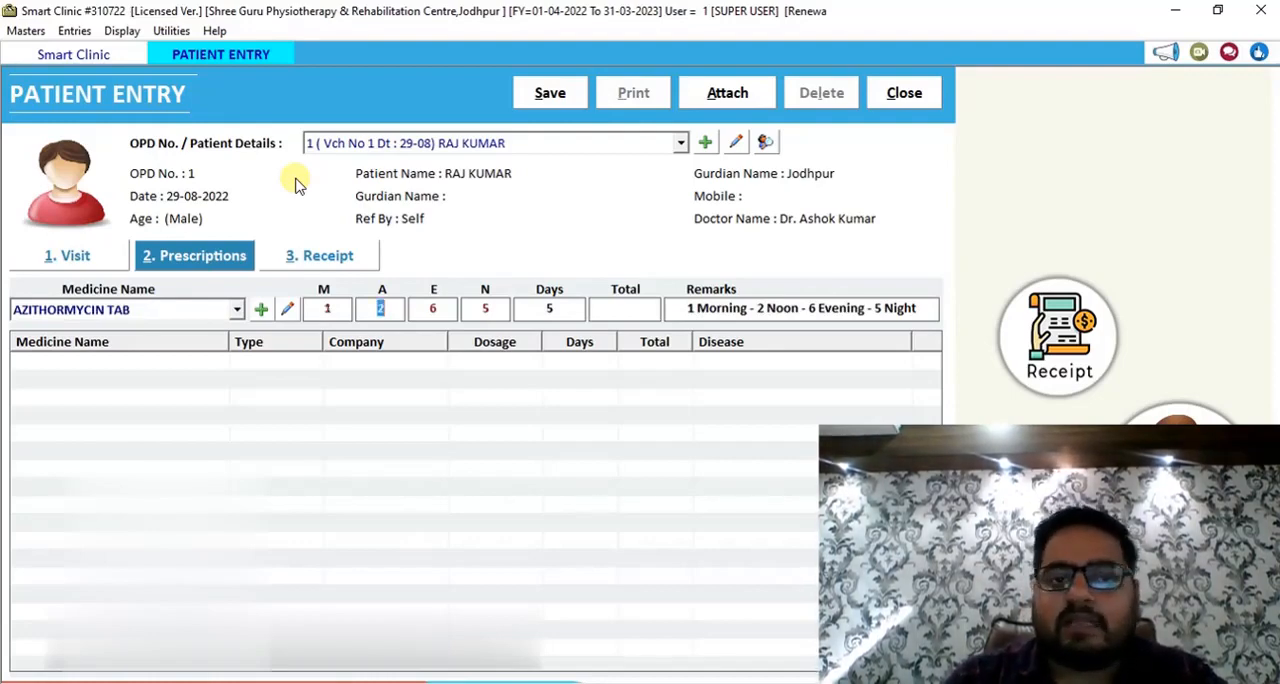
pyautogui.press('Return')
pyautogui.press('Return')
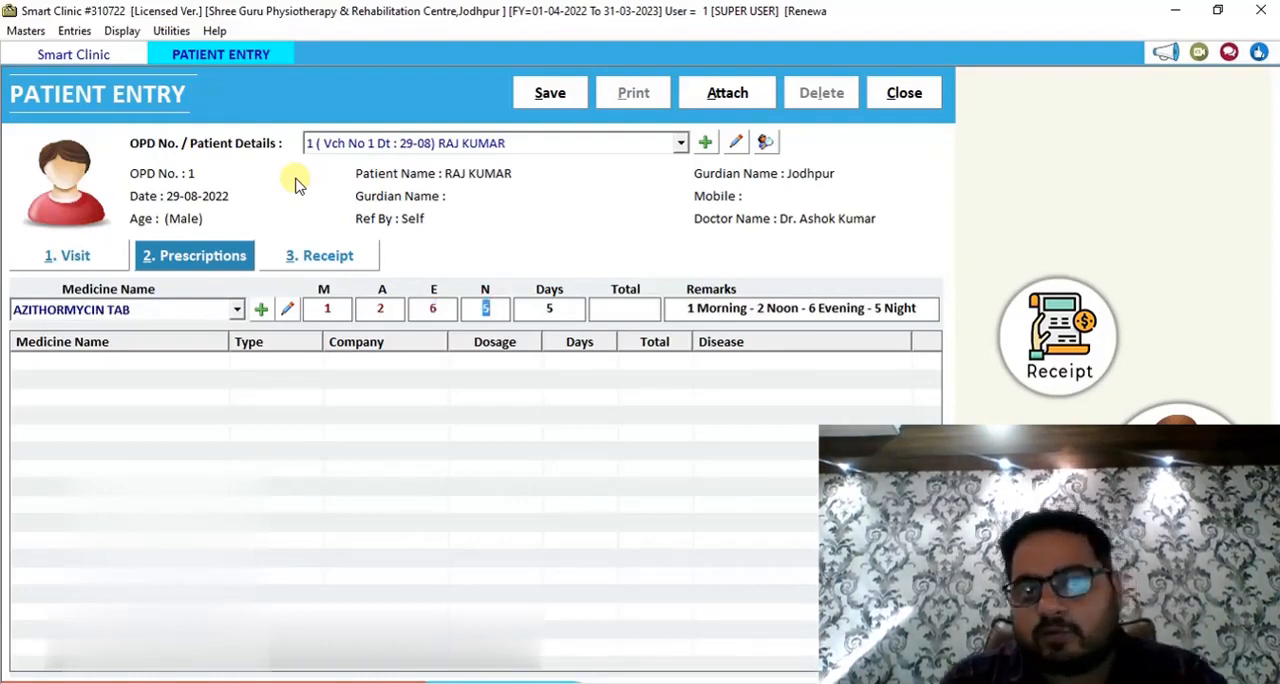
pyautogui.press('Return')
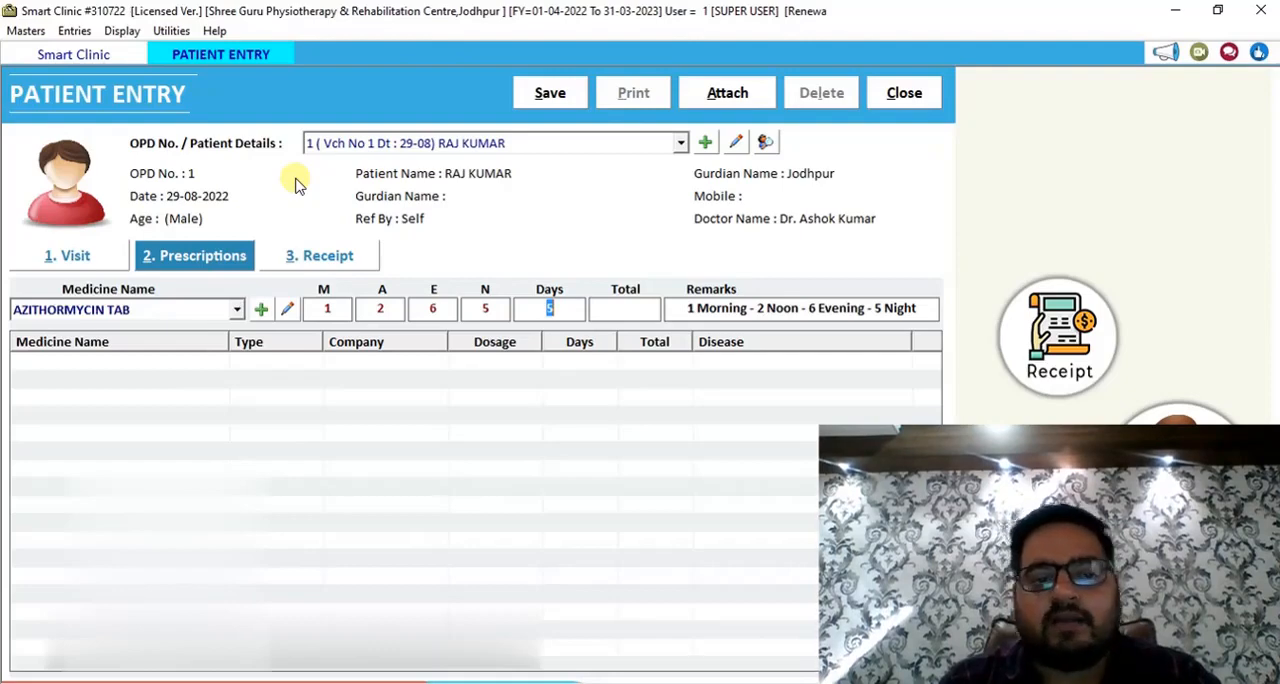
# Set the dosage to 0 morning, 0 afternoon, 1 evening and 2 night for 5 days, and add the medicine to the prescription.
pyautogui.click(334, 309)
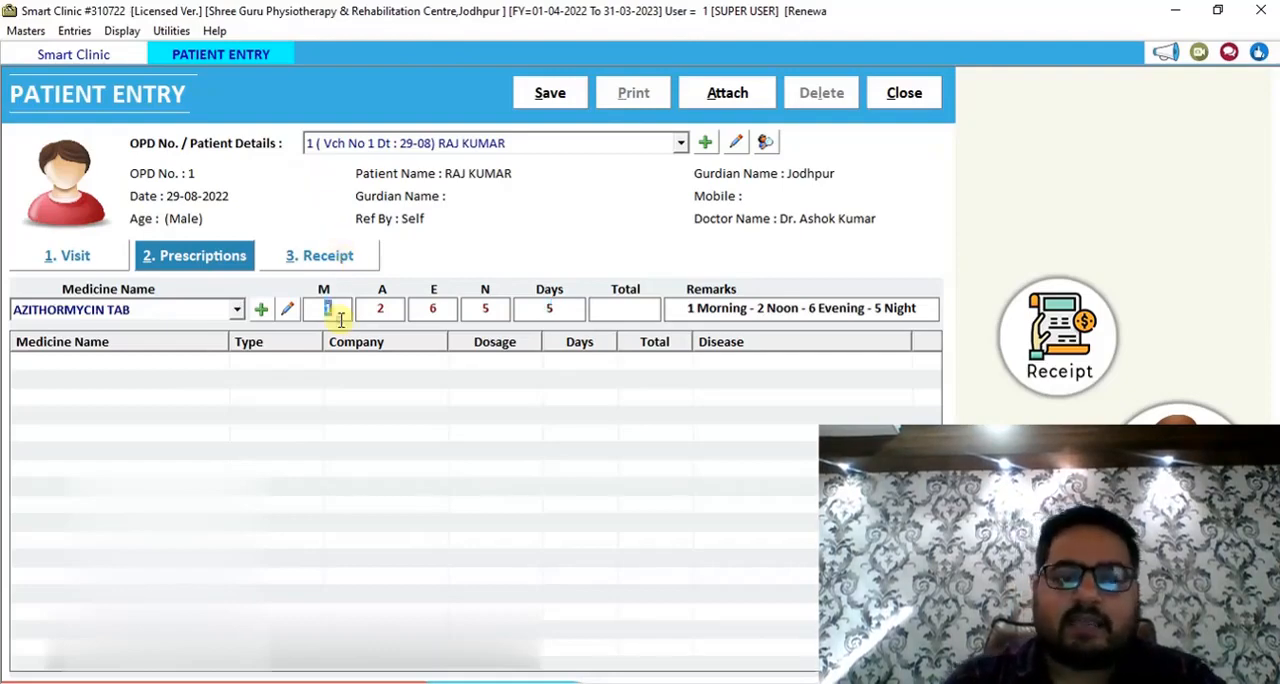
pyautogui.write('0')
pyautogui.press('Return')
pyautogui.write('0')
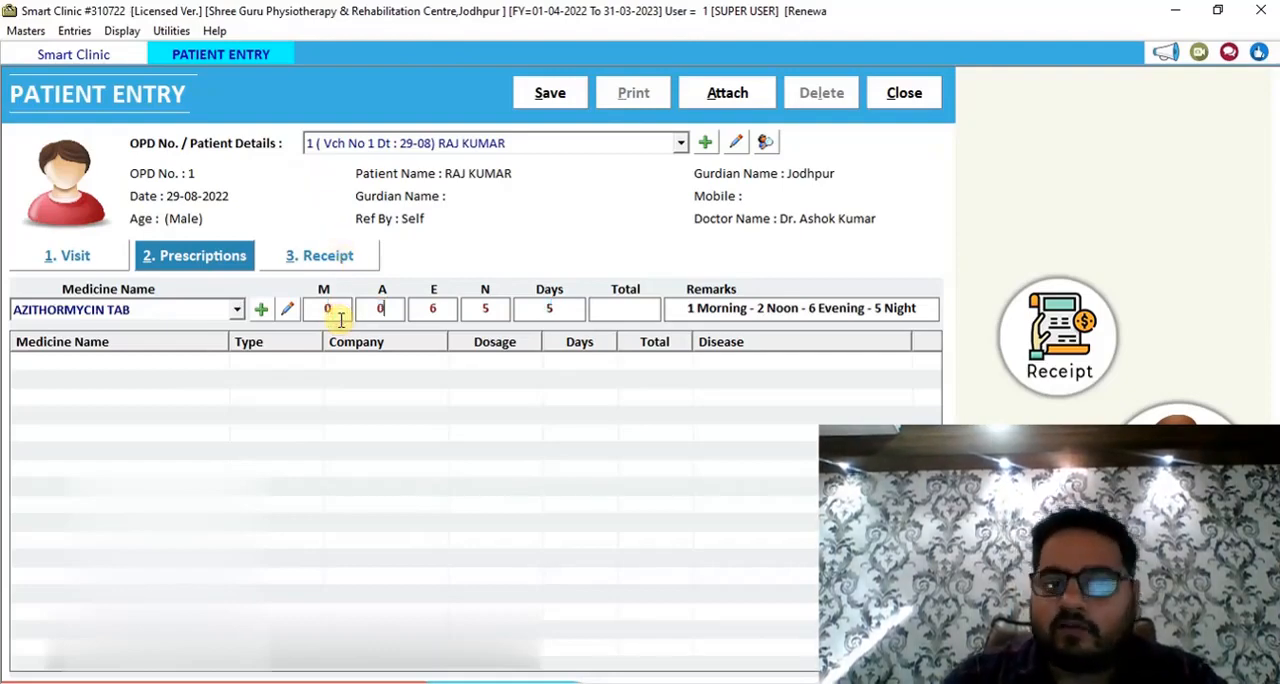
pyautogui.press('Return')
pyautogui.write('1')
pyautogui.press('Return')
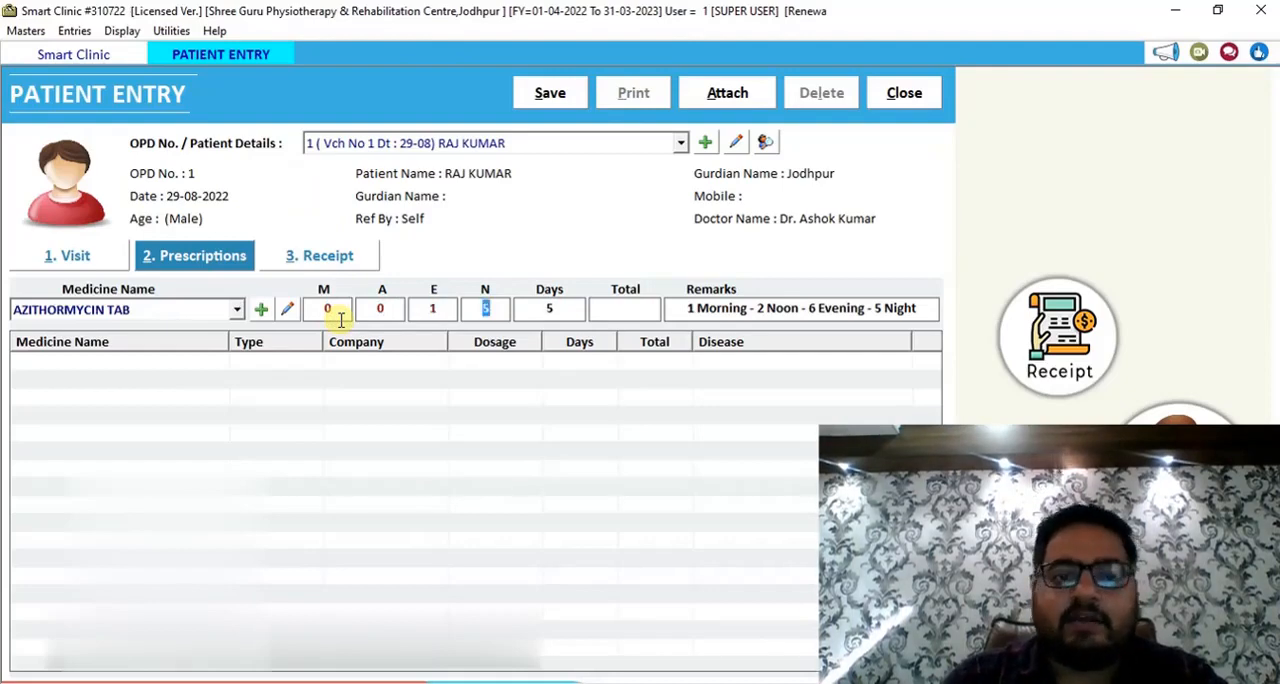
pyautogui.write('2')
pyautogui.press('Return')
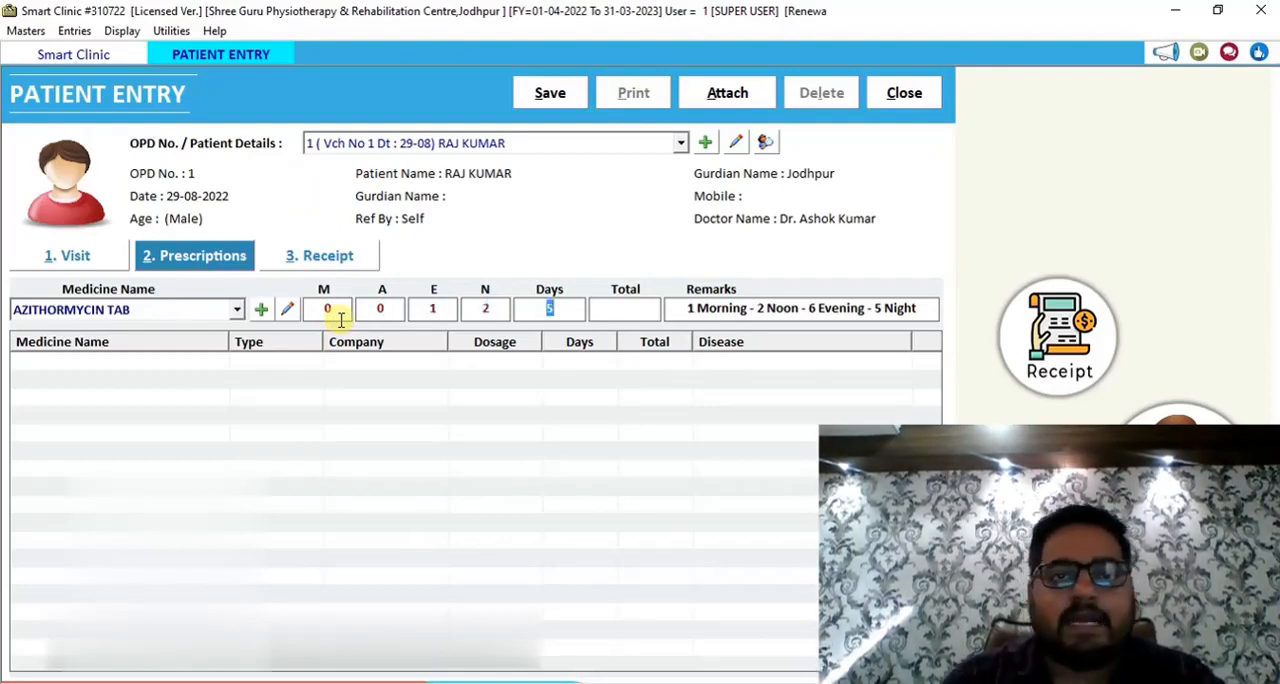
pyautogui.press('Return')
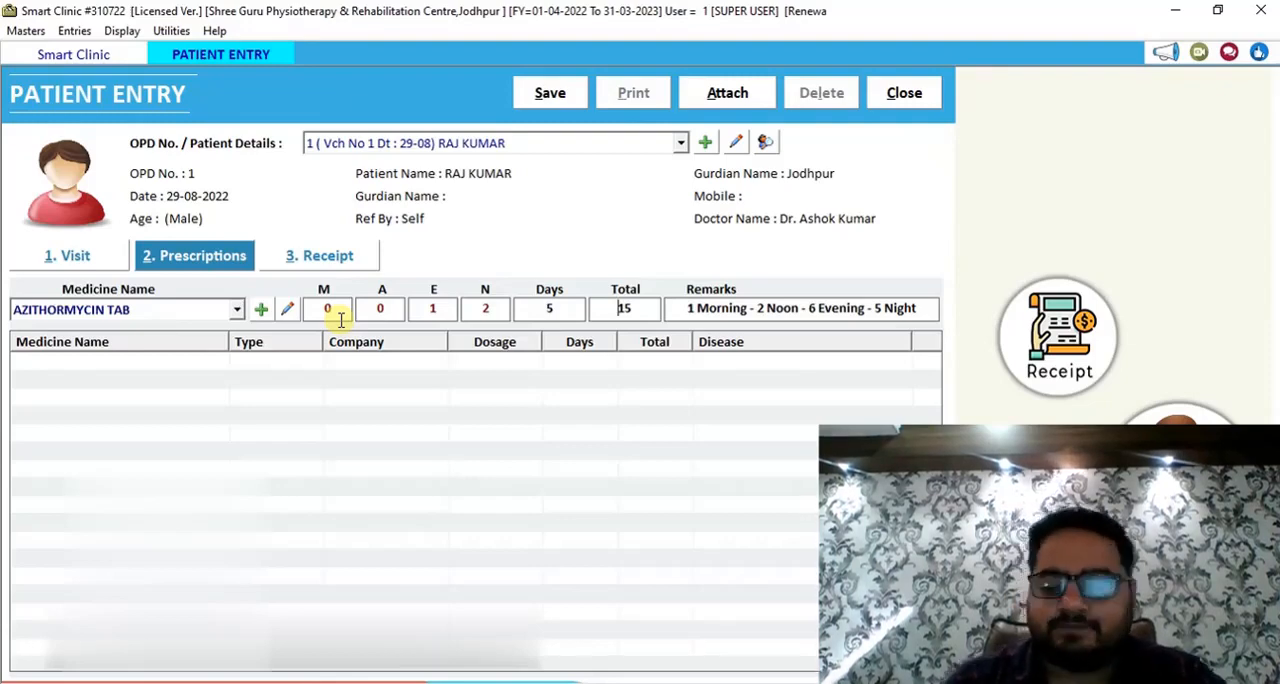
pyautogui.press('Return')
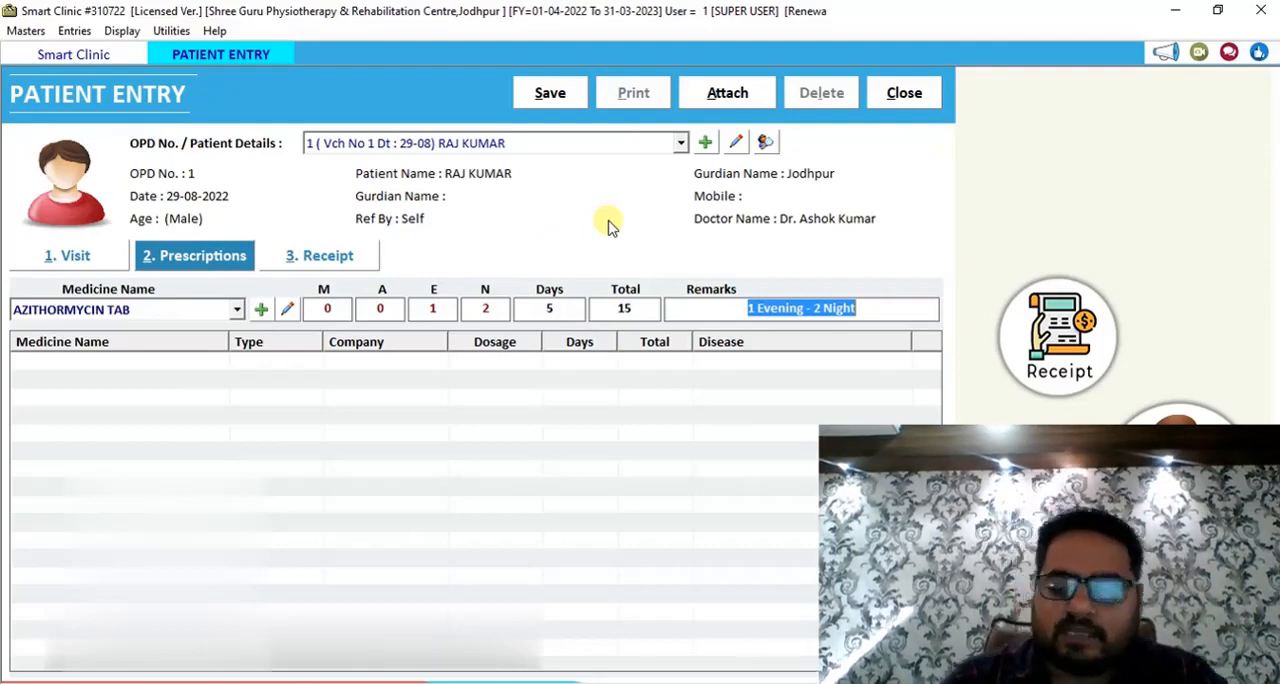
pyautogui.press('Return')
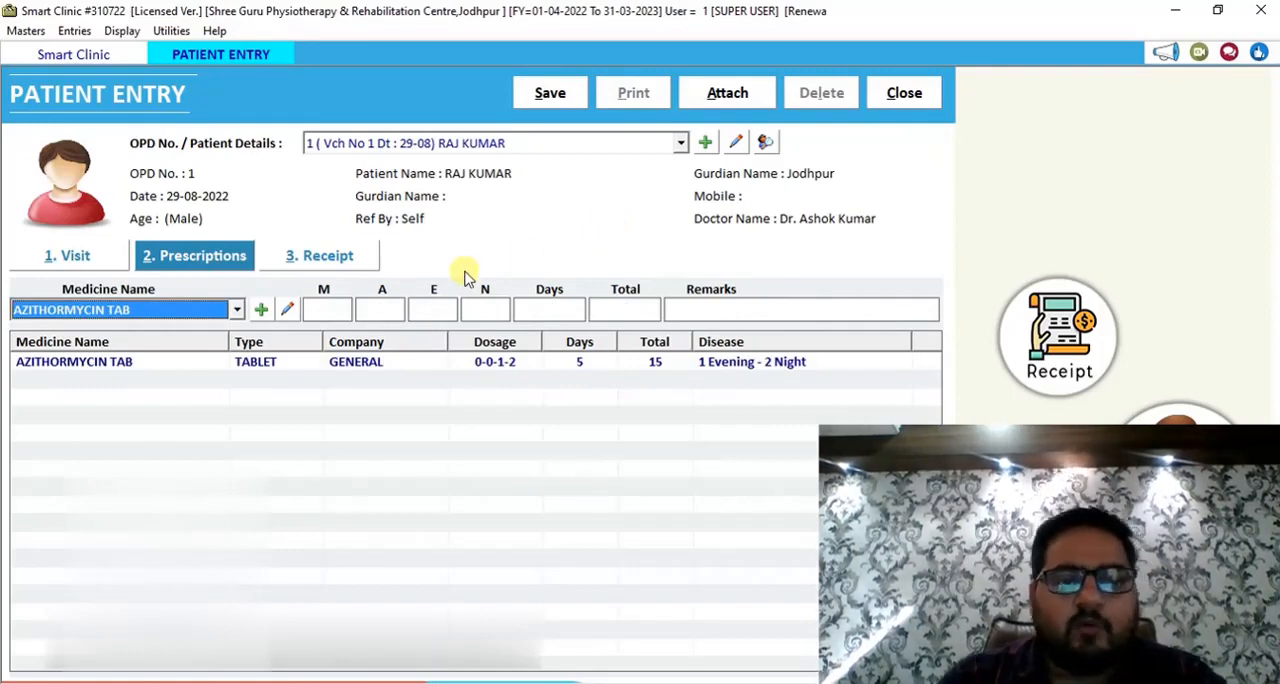
# In the receipt details, select the XRAY service and set the next visit after 10 days.
pyautogui.click(320, 258)
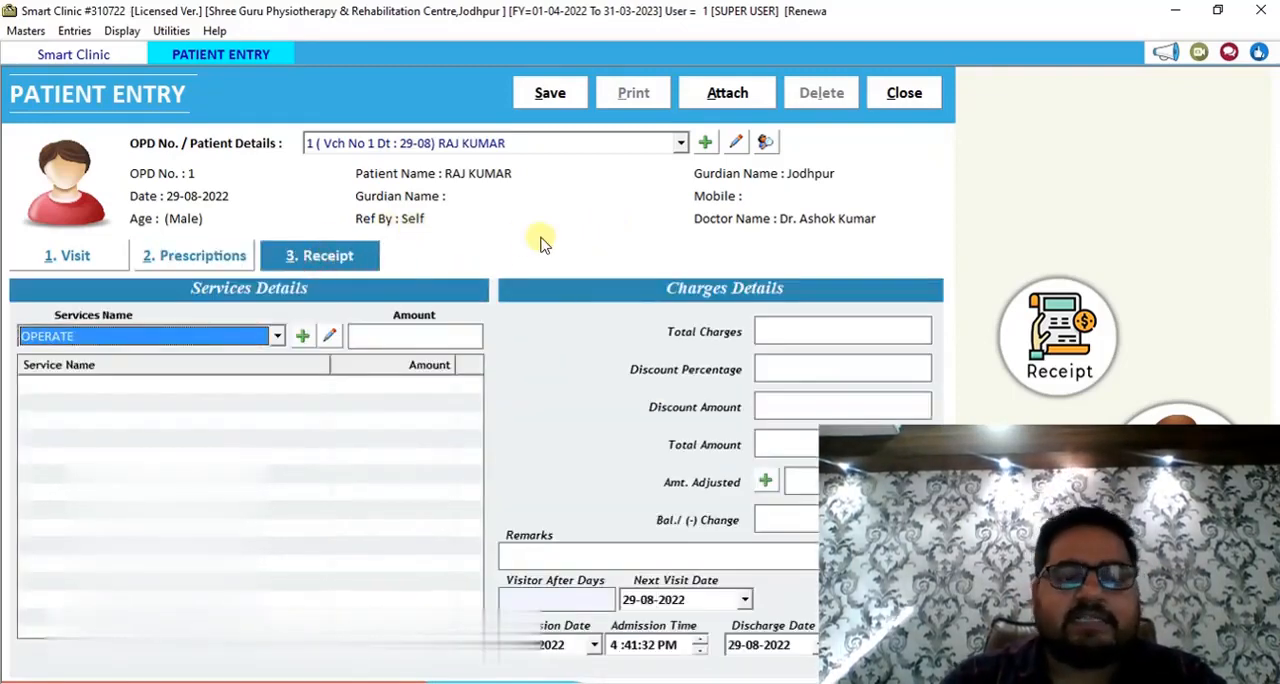
pyautogui.press('Down')
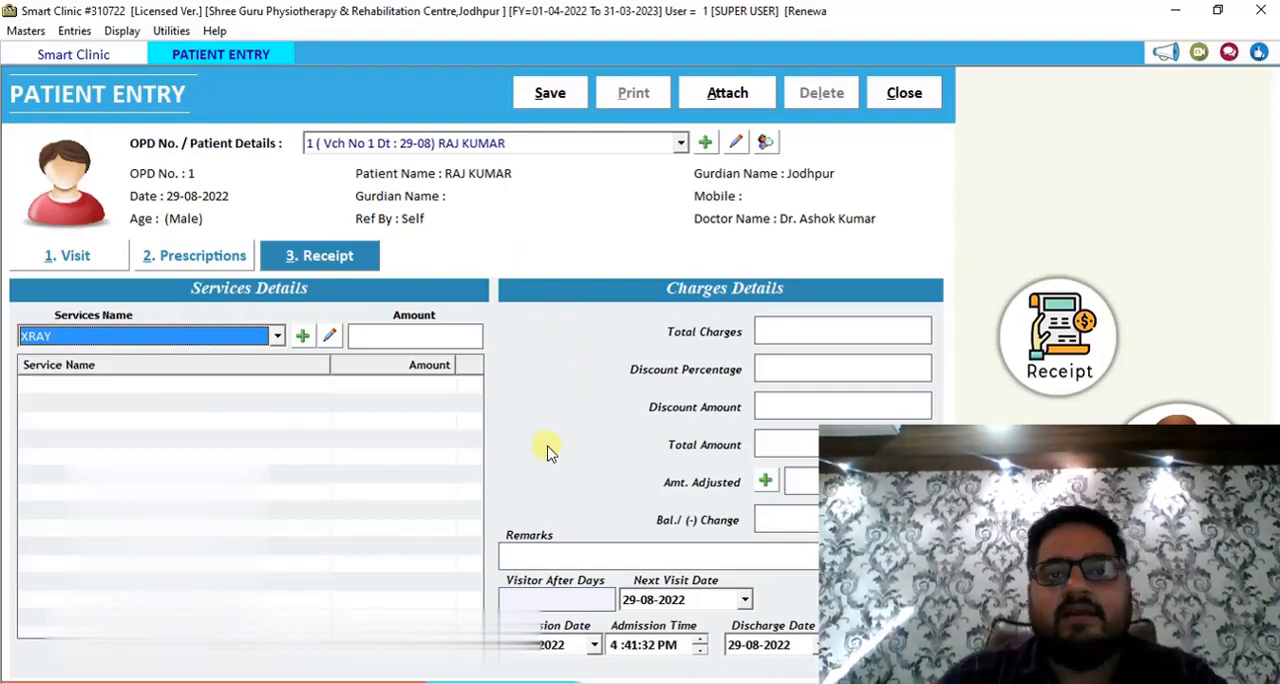
pyautogui.click(570, 597)
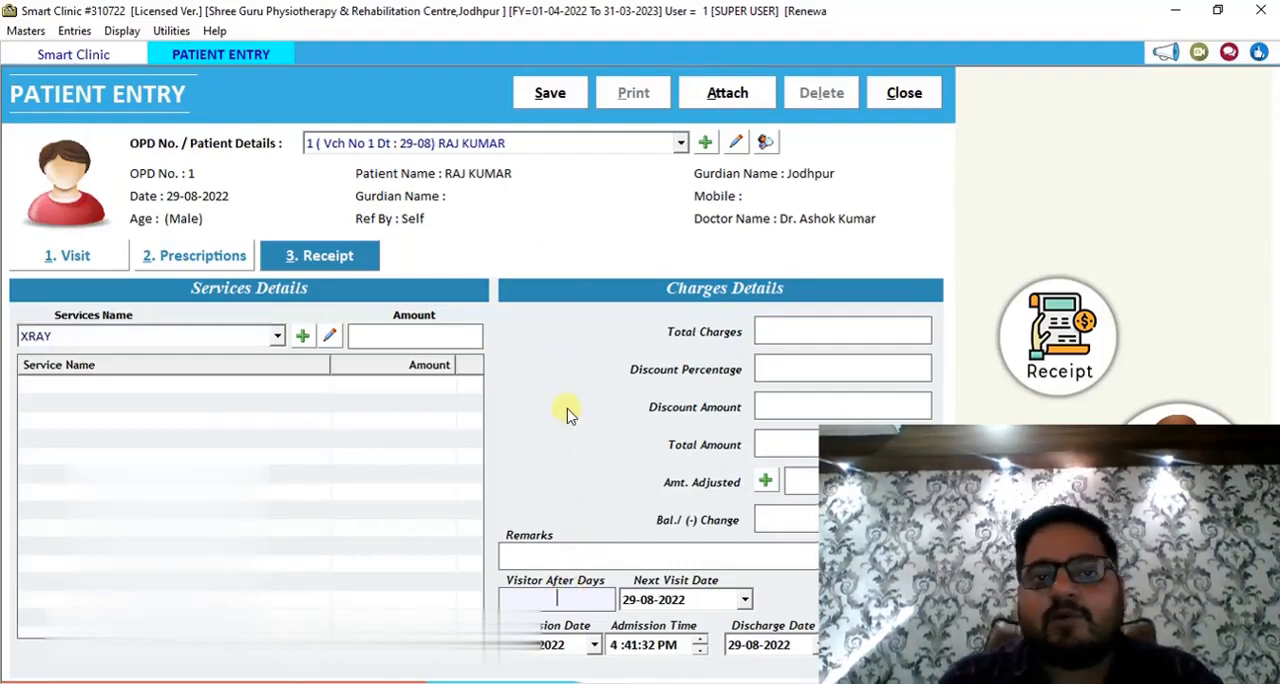
pyautogui.write('1')
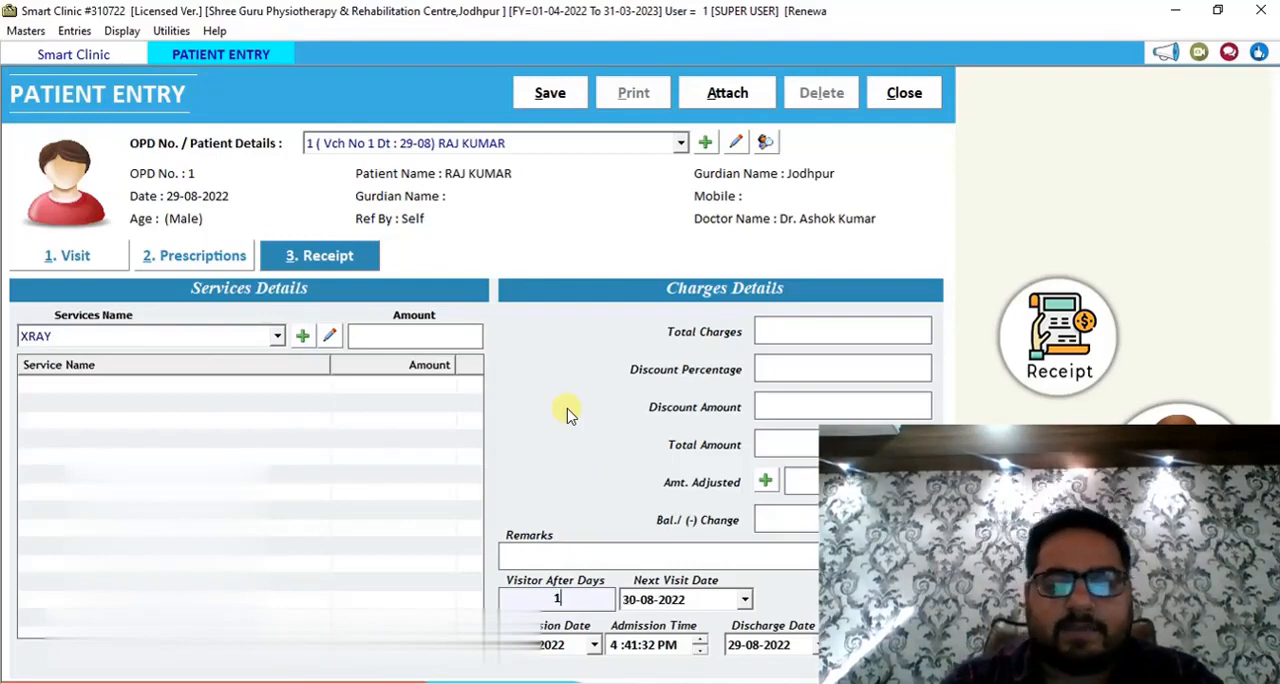
pyautogui.write('0')
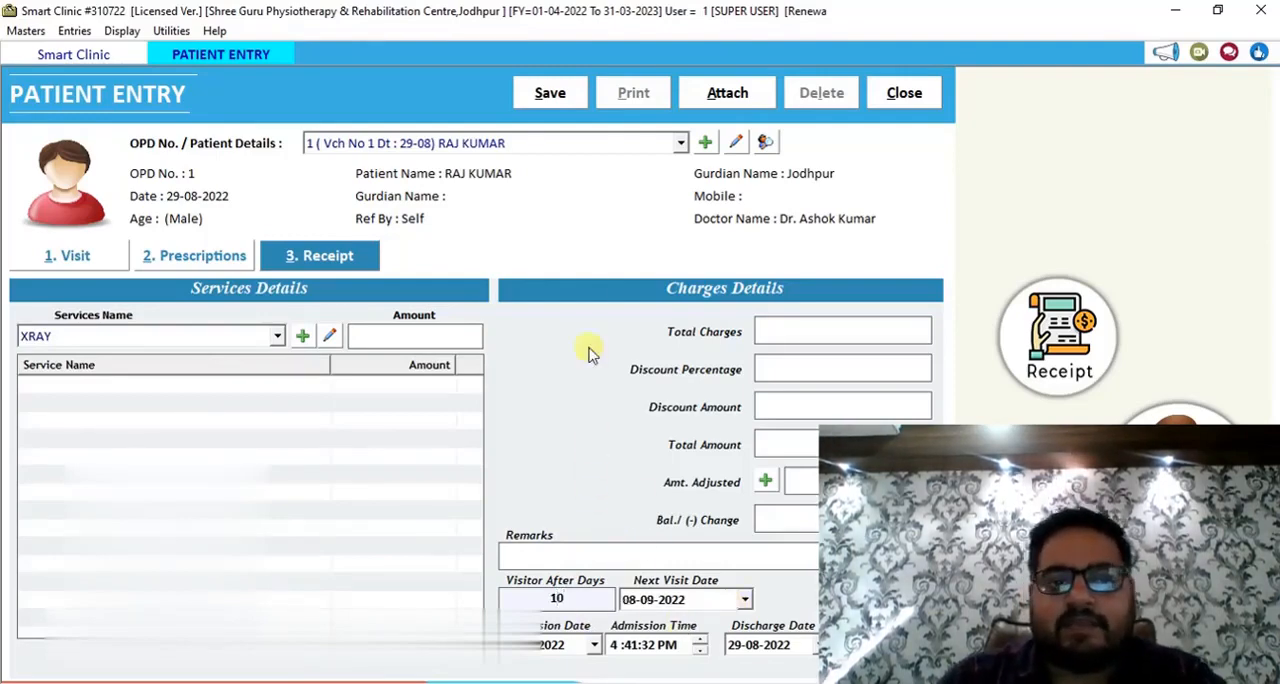
# Save the patient entry and open the print preview of its prescription.
pyautogui.click(553, 100)
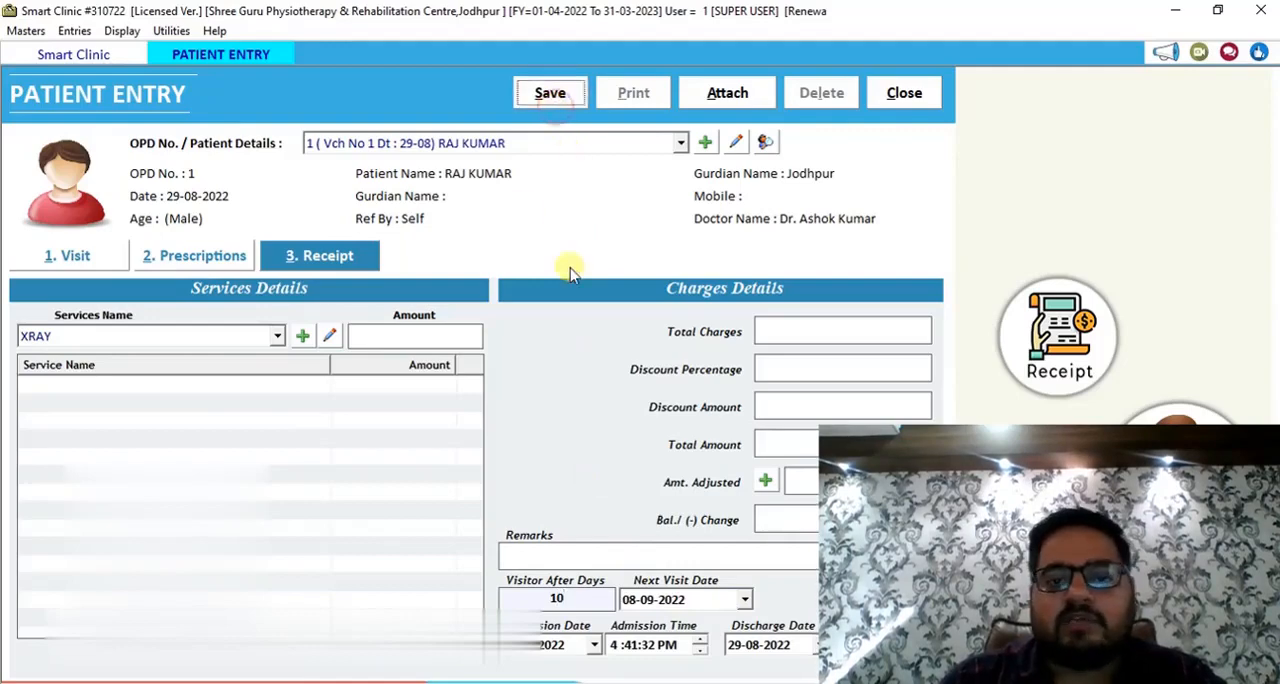
pyautogui.press('Return')
pyautogui.press('Return')
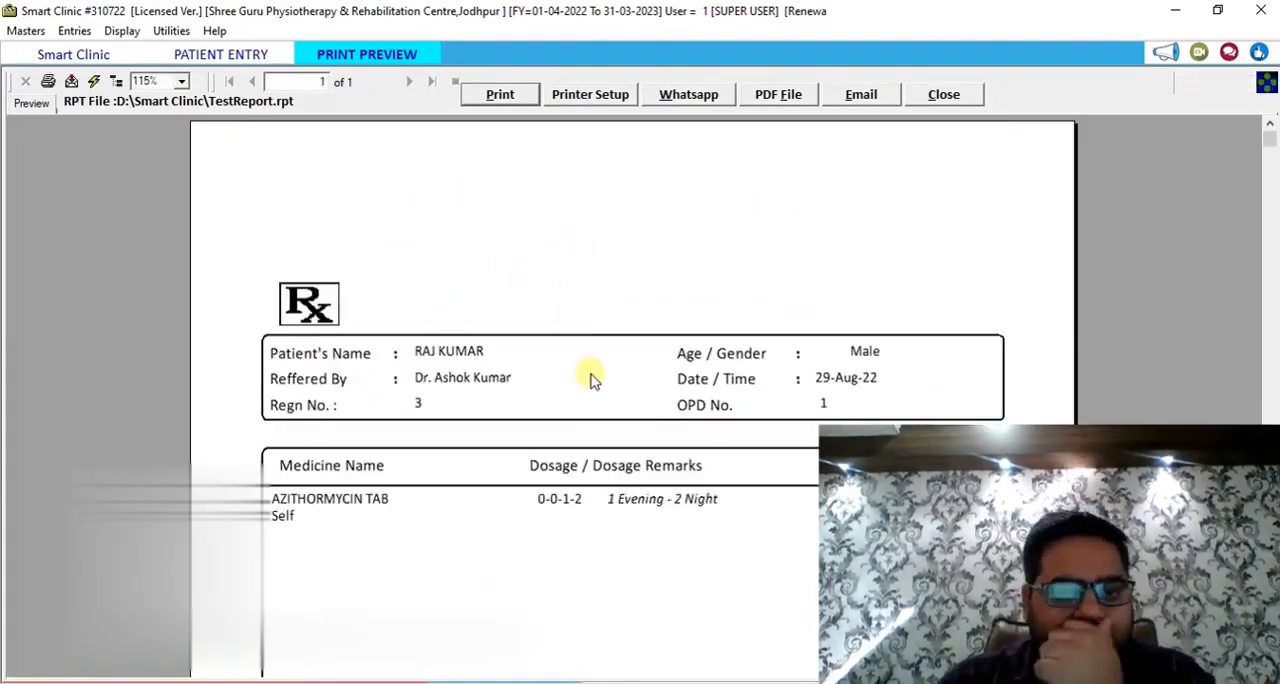
# Review the prescription preview's medicine, dosage, duration and next follow-up date, and close the preview and the patient entry.
pyautogui.scroll(-3, 645, 420)
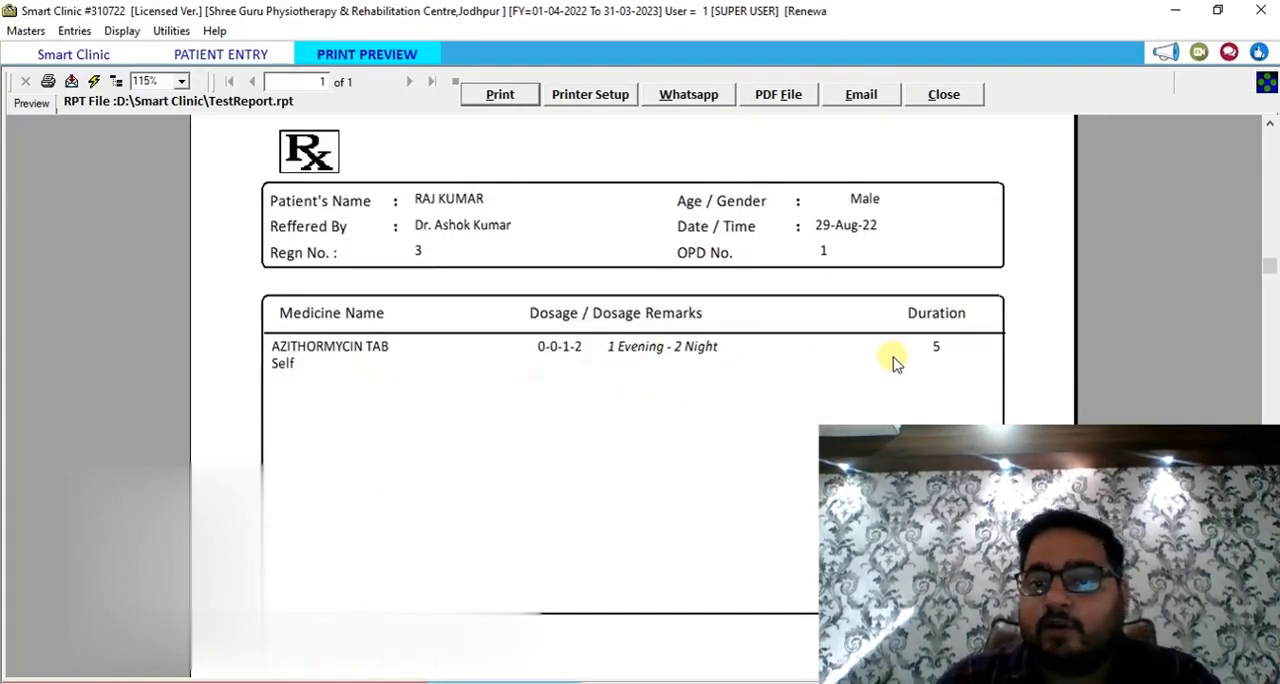
pyautogui.scroll(-3, 843, 393)
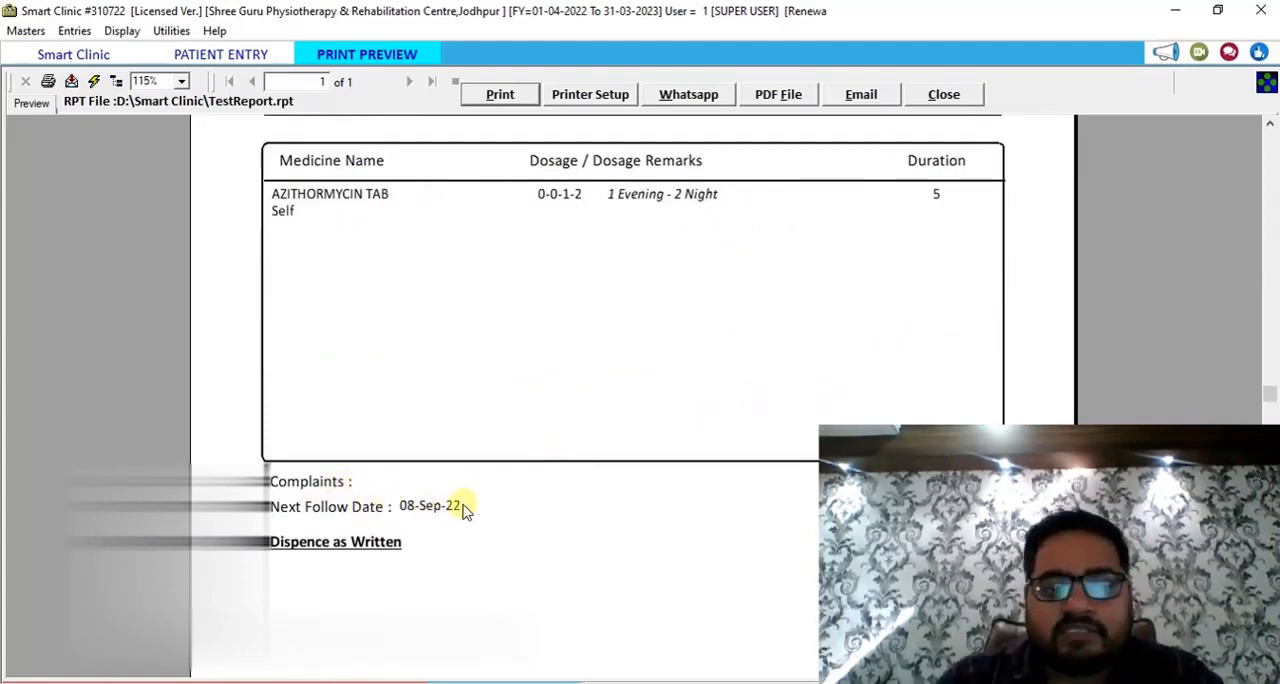
pyautogui.scroll(-3, 458, 480)
pyautogui.scroll(-3, 488, 440)
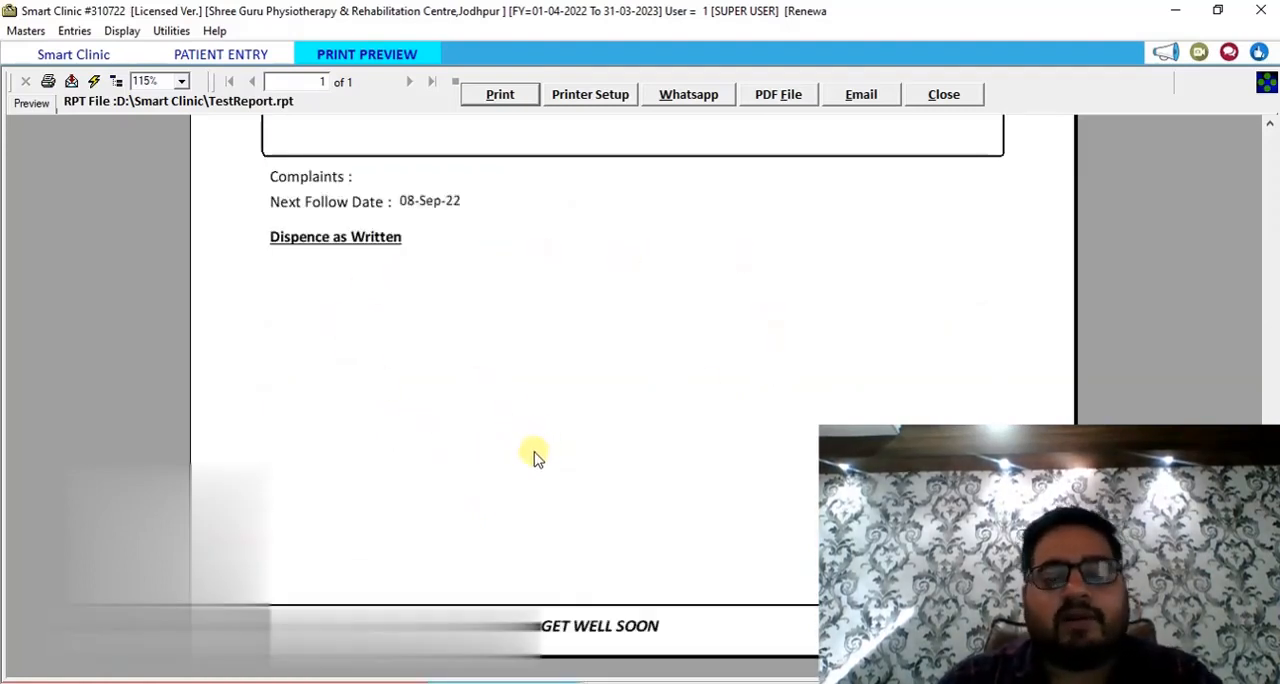
pyautogui.click(943, 94)
pyautogui.press('Escape')
pyautogui.click(122, 31)
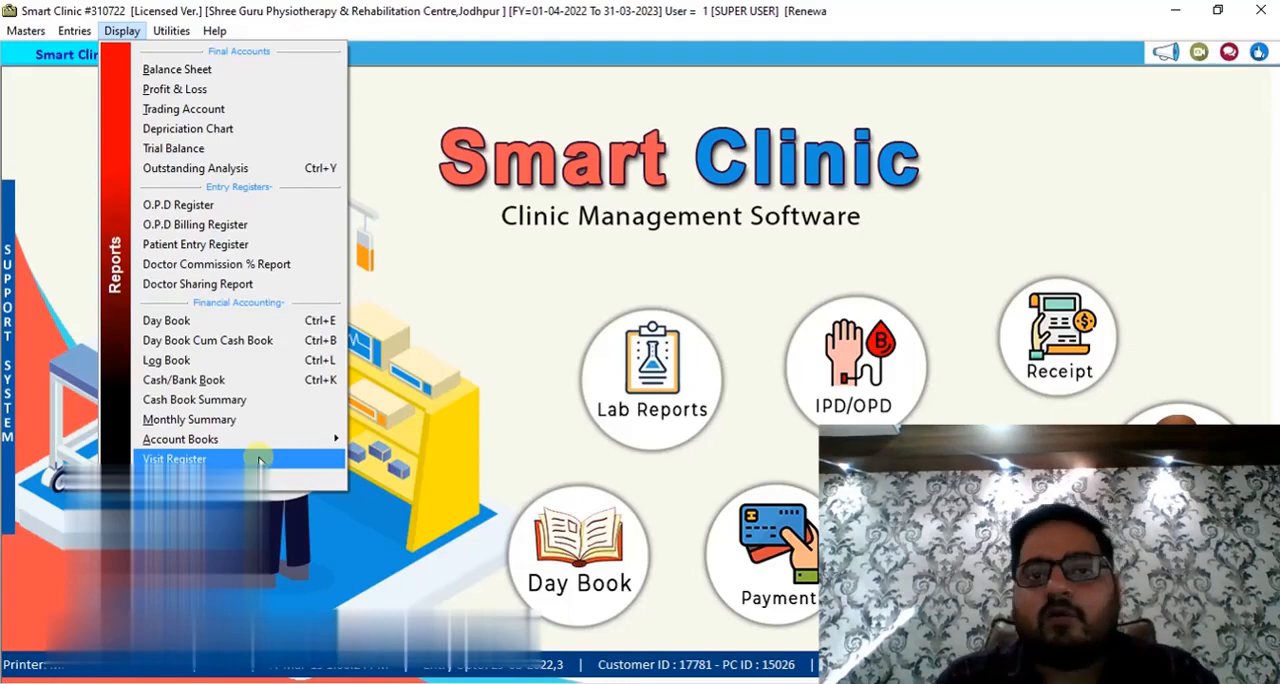
pyautogui.click(406, 405)
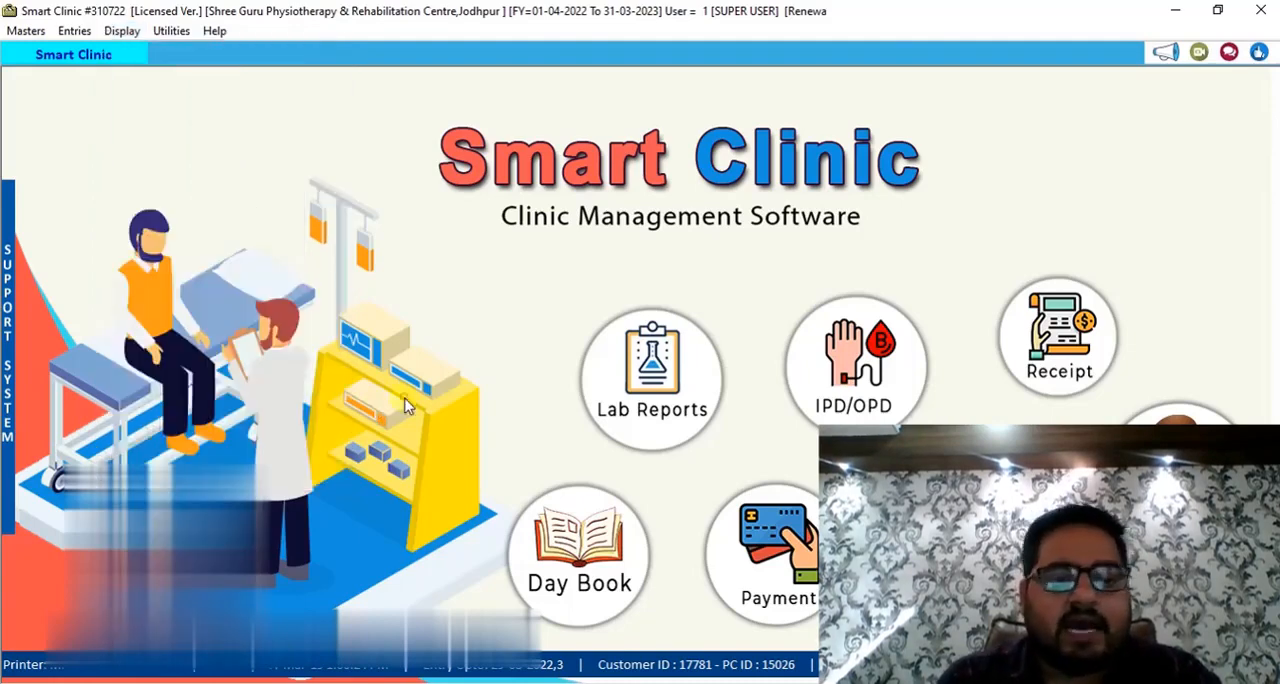